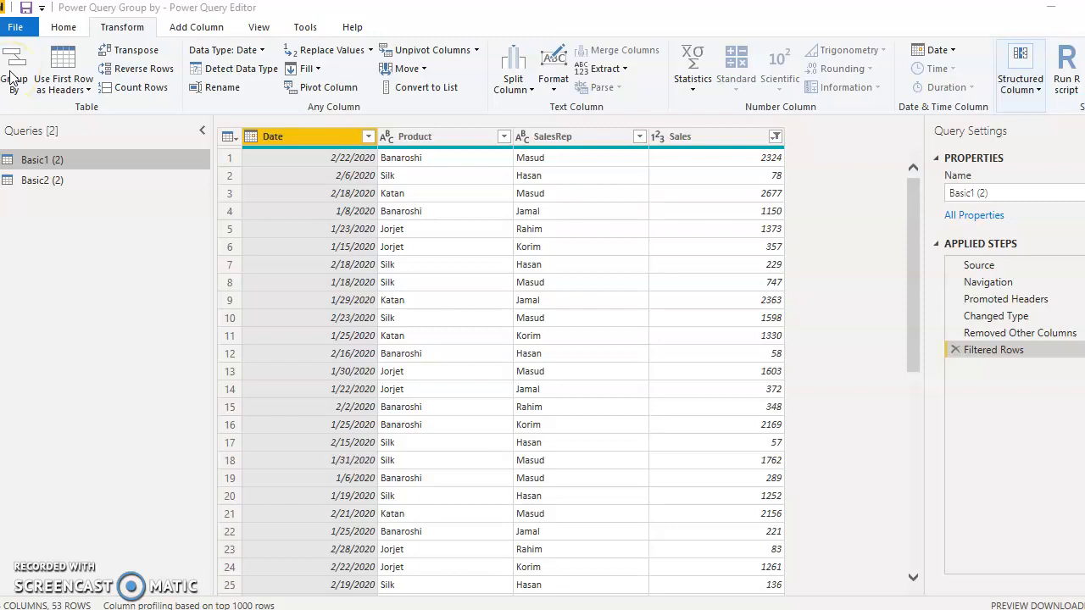
Switch to Group by Demo.xlsx in Excel and examine the sales table, its distinct products and the required product summary
click(123, 31)
click(66, 31)
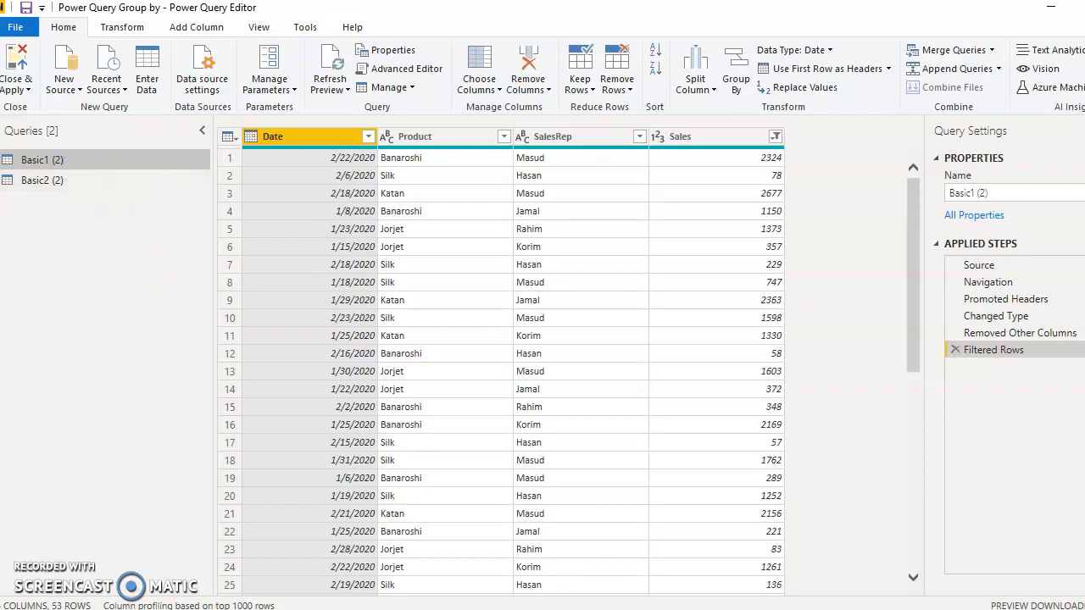
click(775, 487)
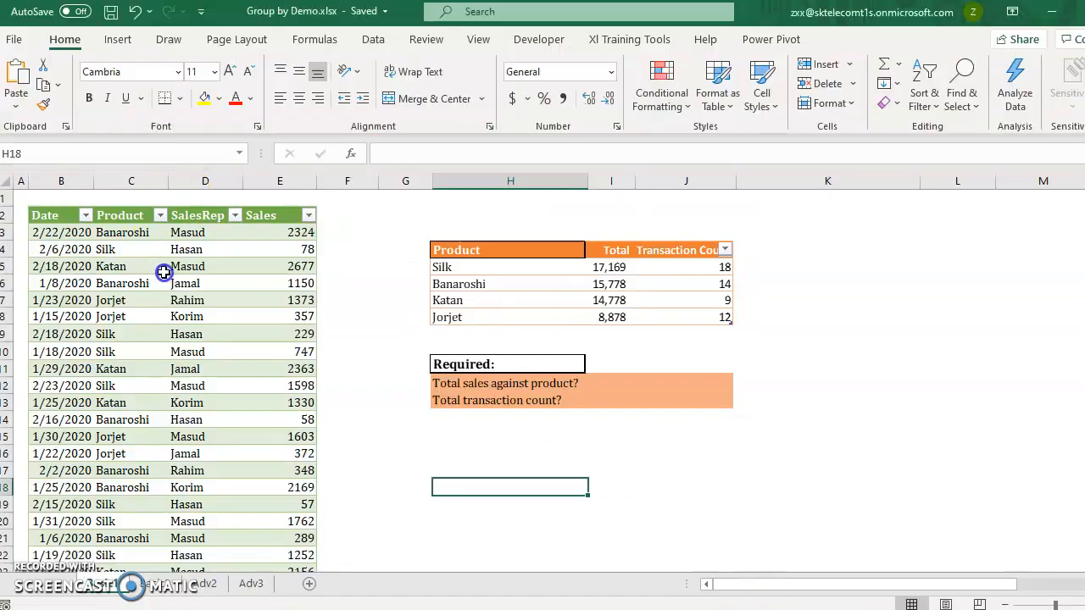
click(197, 317)
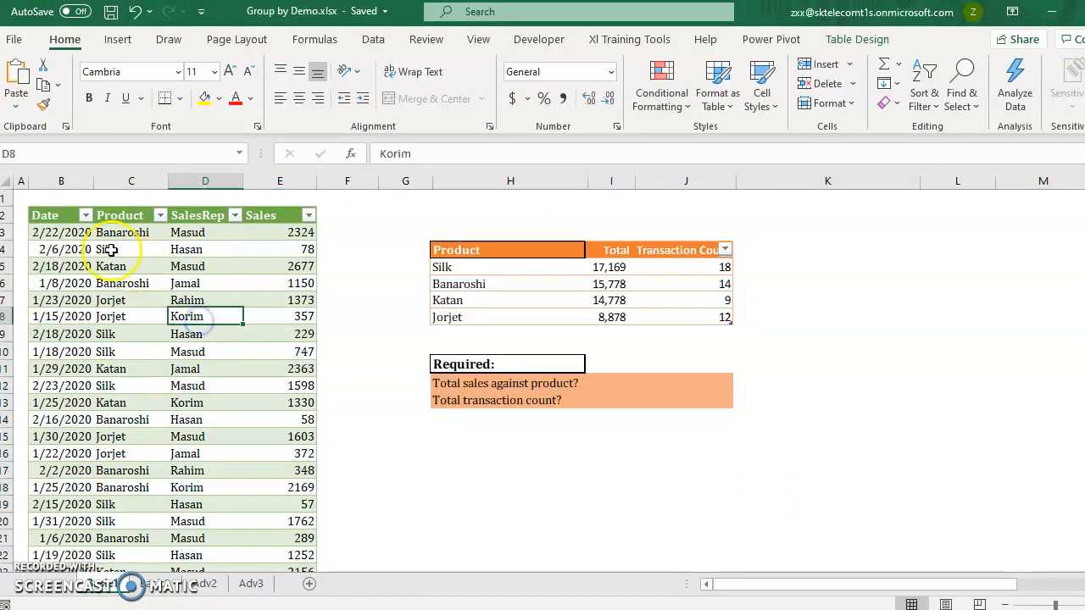
click(75, 231)
click(222, 264)
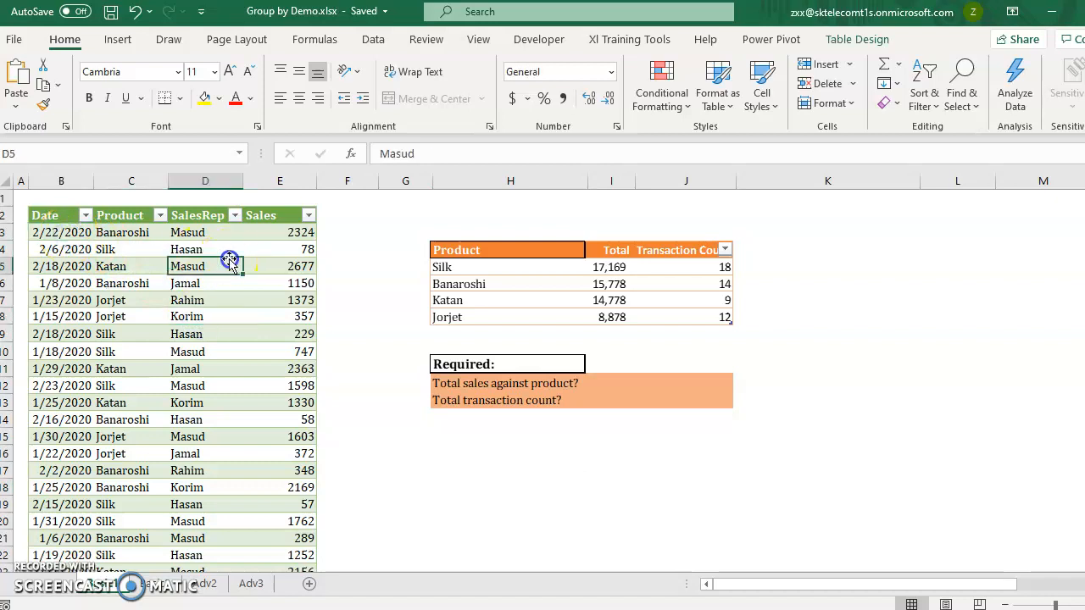
click(52, 208)
drag(52, 208, 300, 222)
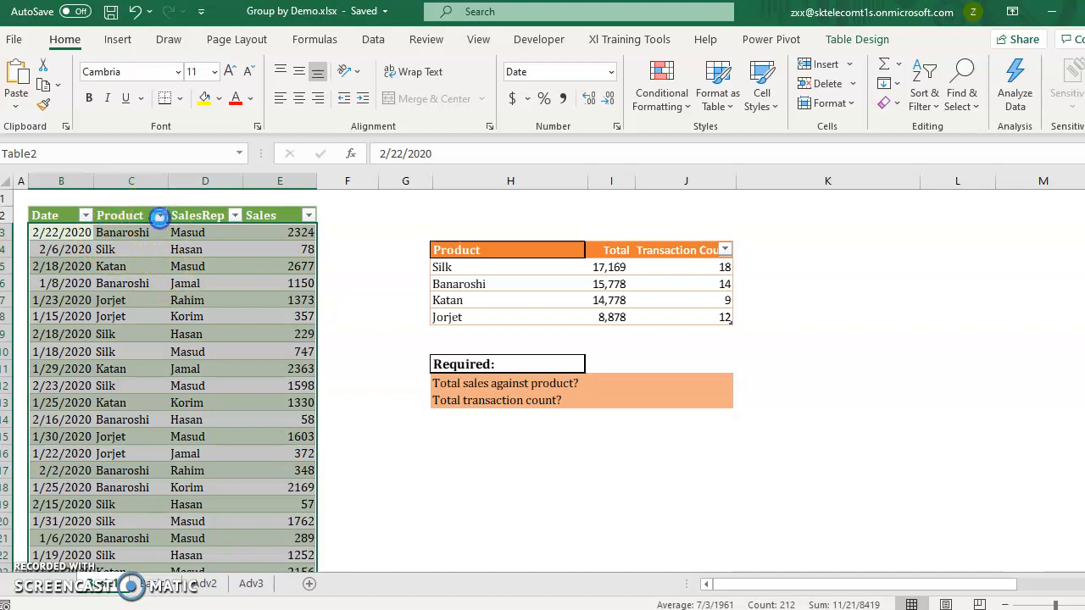
click(160, 217)
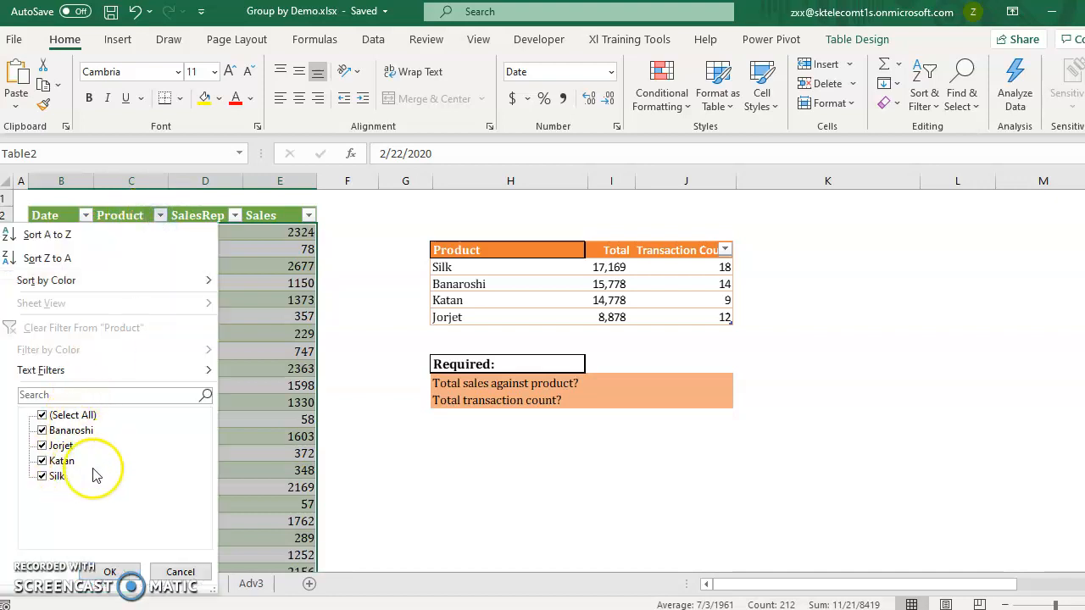
click(281, 436)
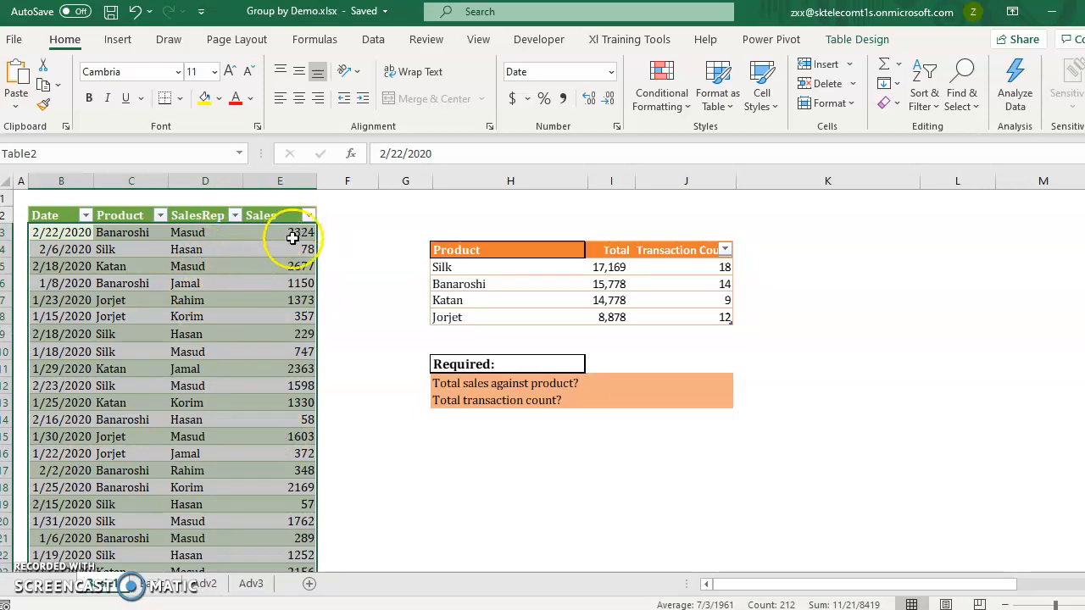
drag(293, 232, 284, 436)
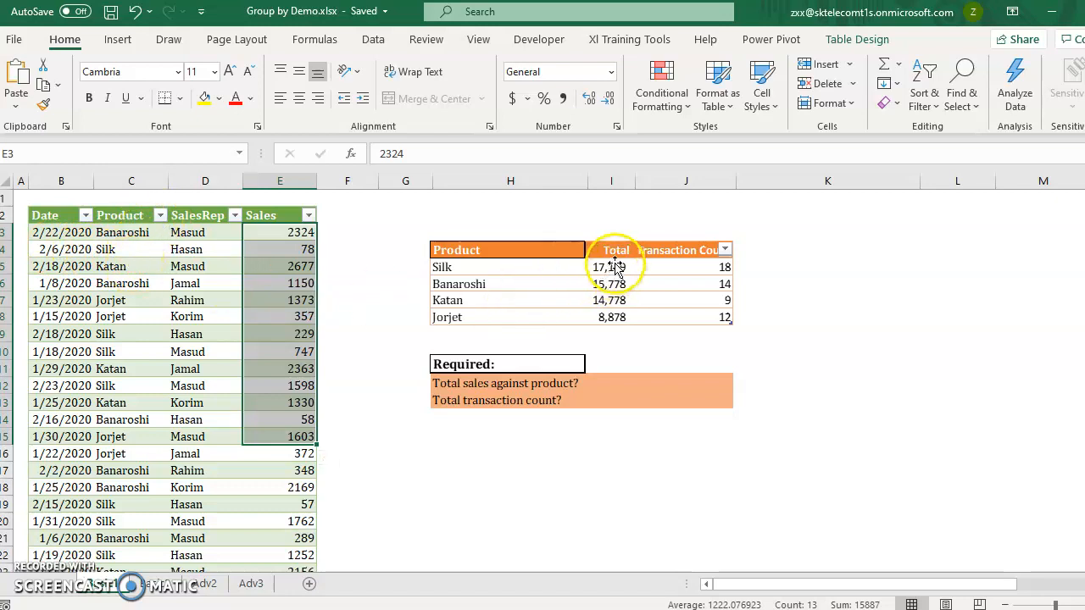
drag(302, 233, 273, 508)
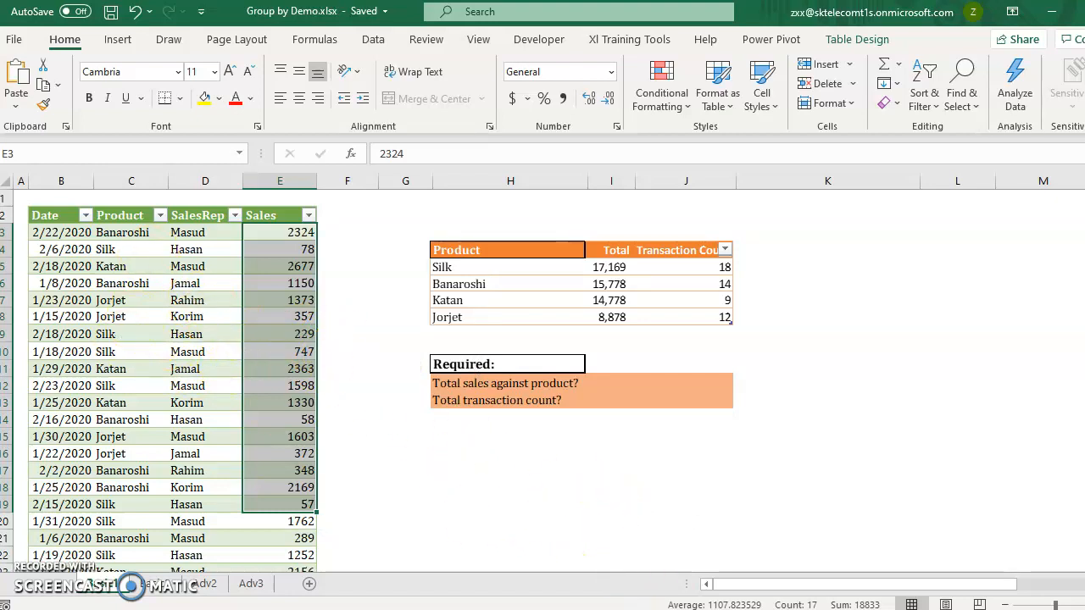
Return to Power Query Editor and start an advanced Group By on the Product column of the Basic1 (2) query
click(785, 547)
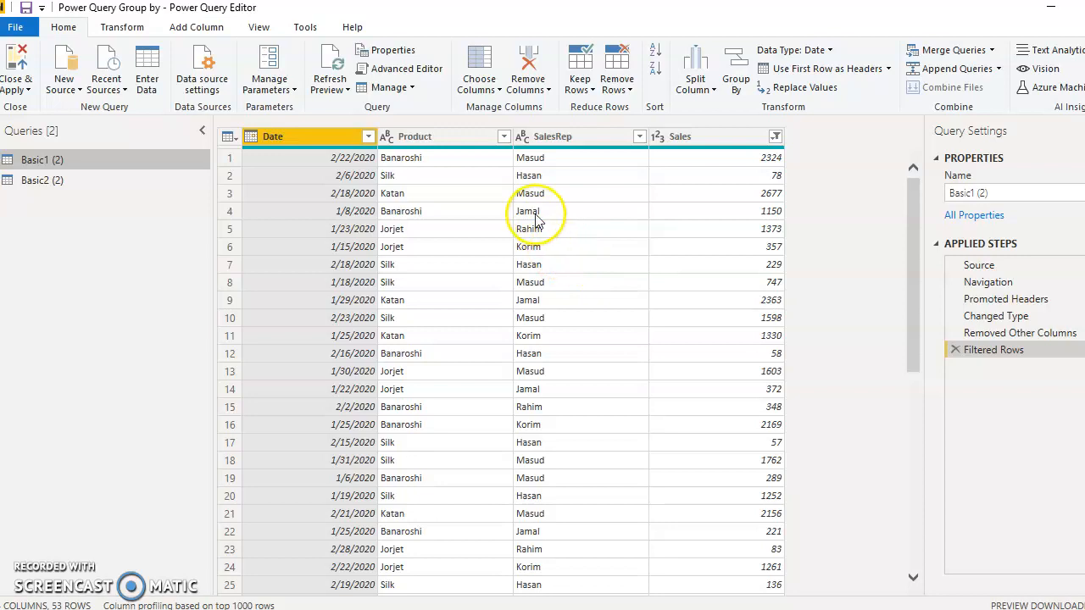
click(451, 144)
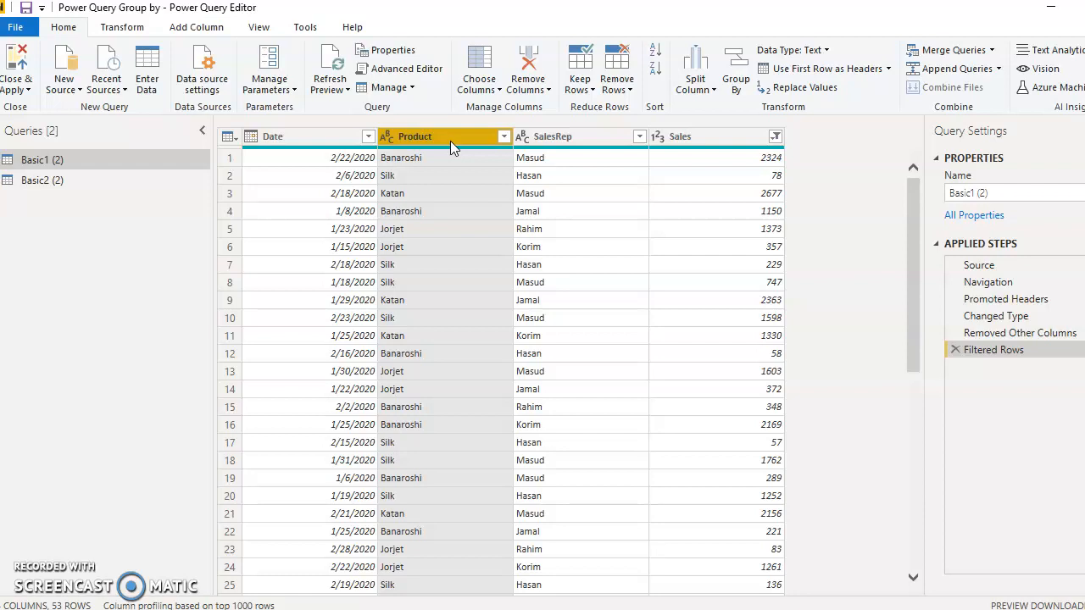
click(736, 78)
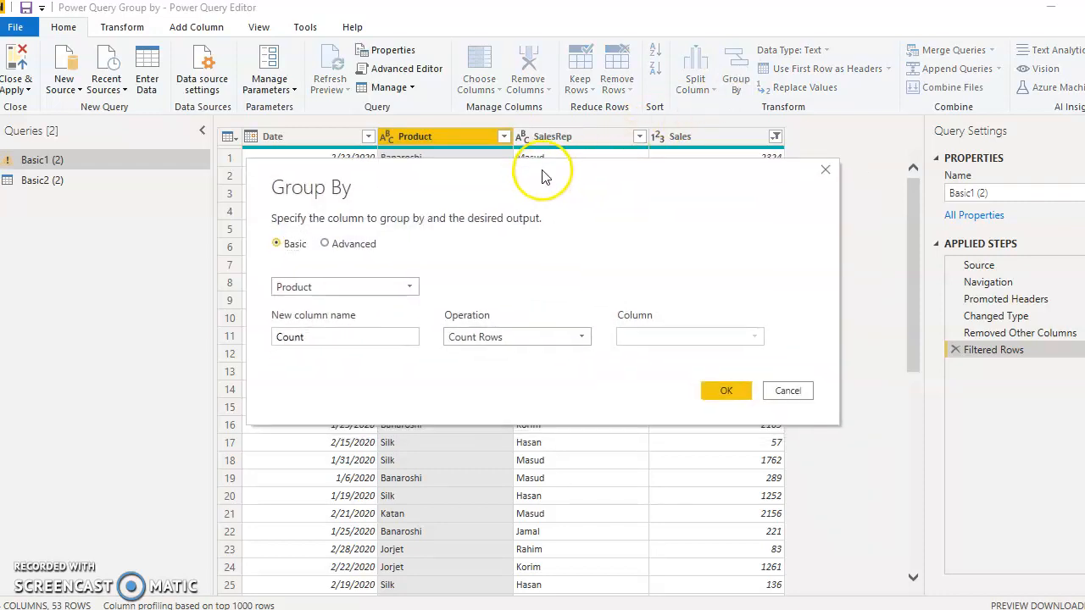
click(339, 244)
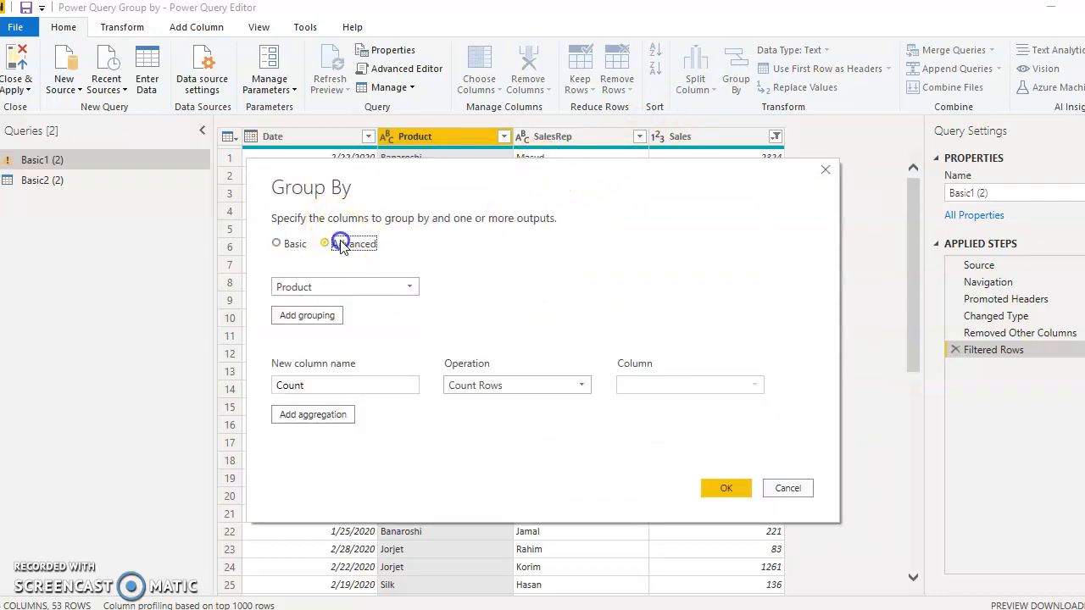
drag(477, 180, 875, 200)
click(704, 335)
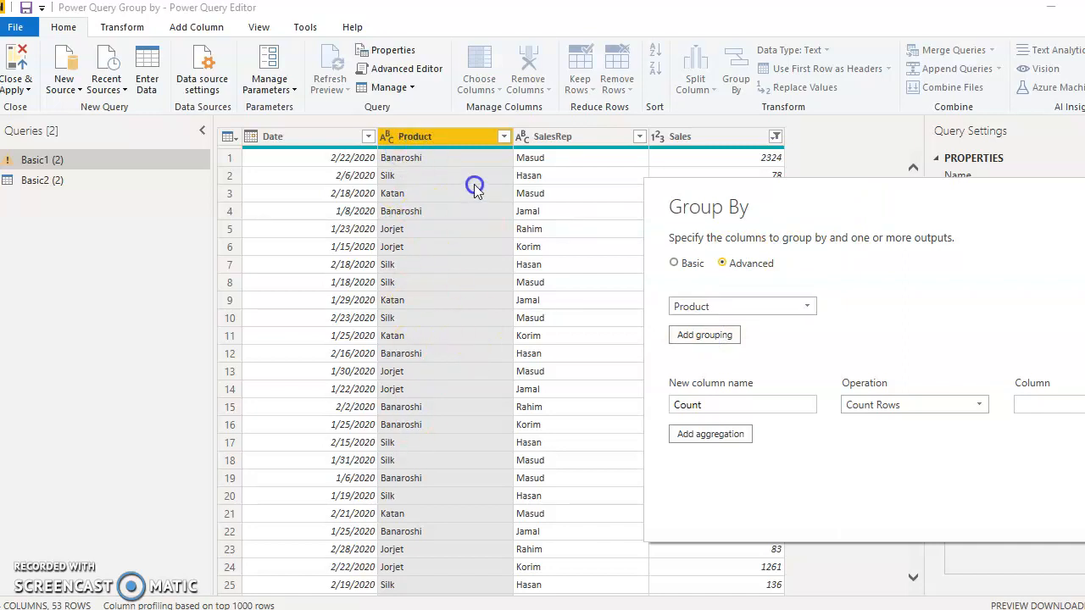
click(707, 336)
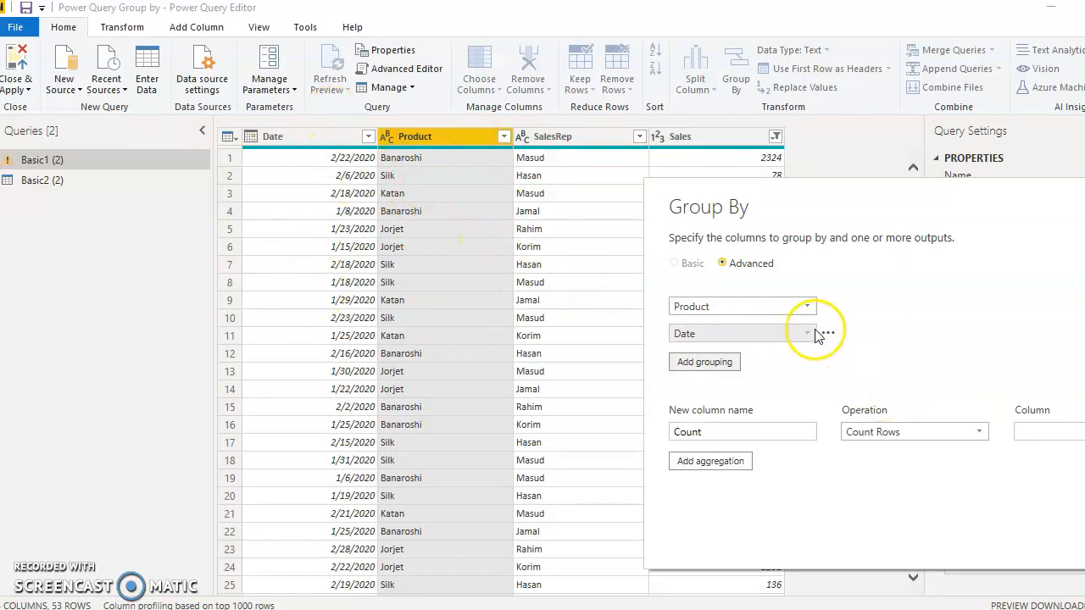
click(829, 333)
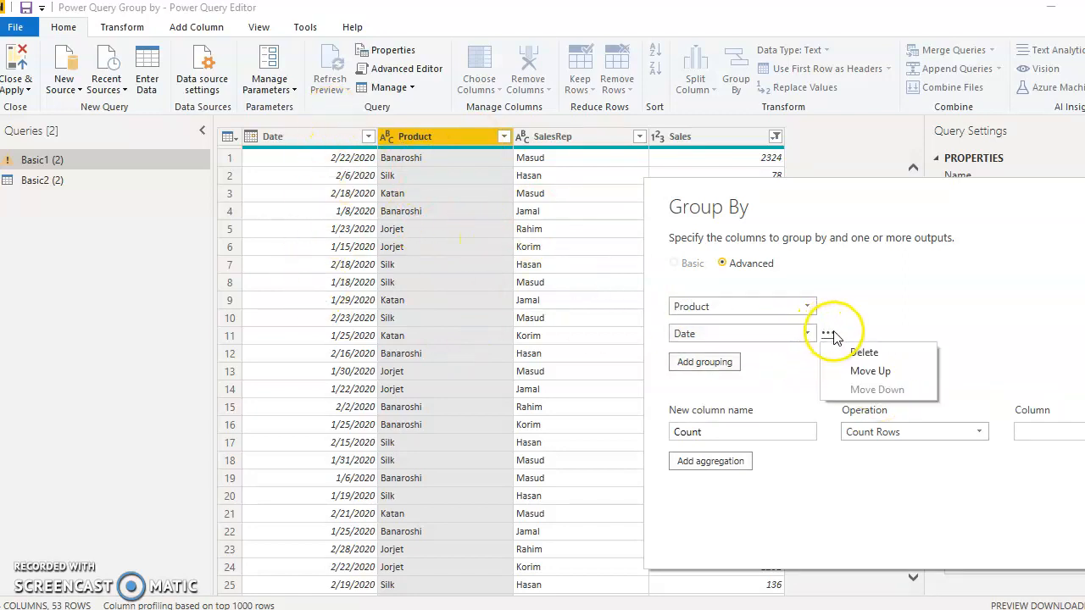
click(882, 359)
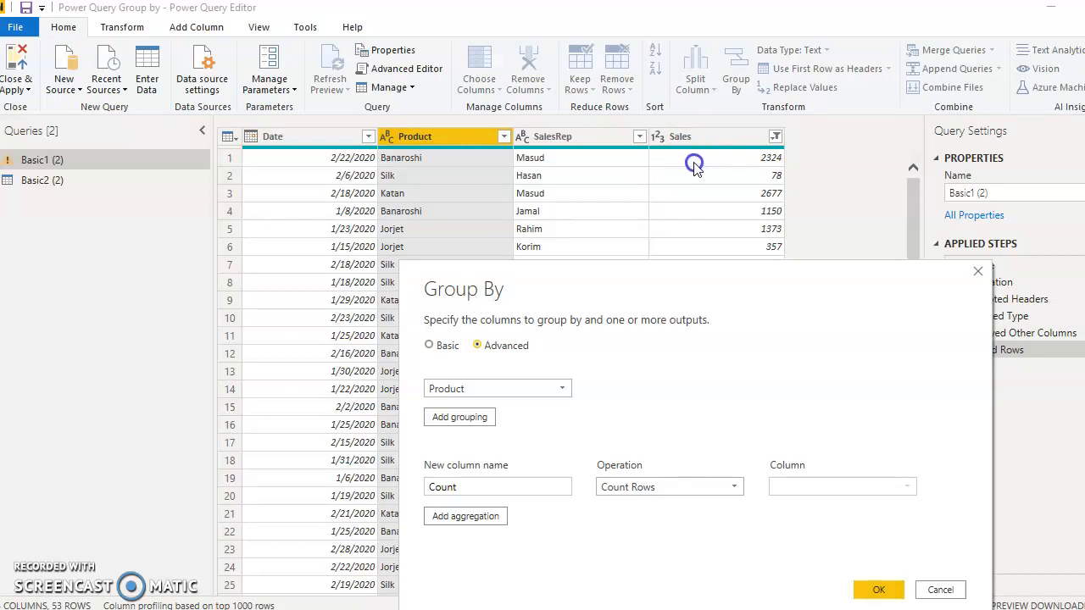
Define the first aggregation as the Sum of the Sales column and name it Total sales
click(664, 487)
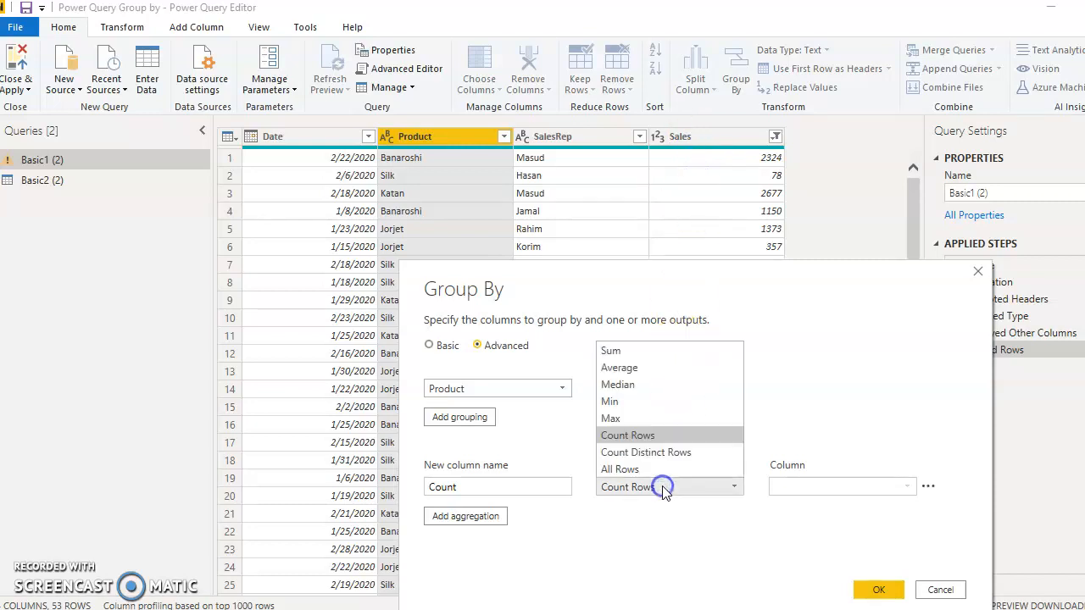
click(621, 351)
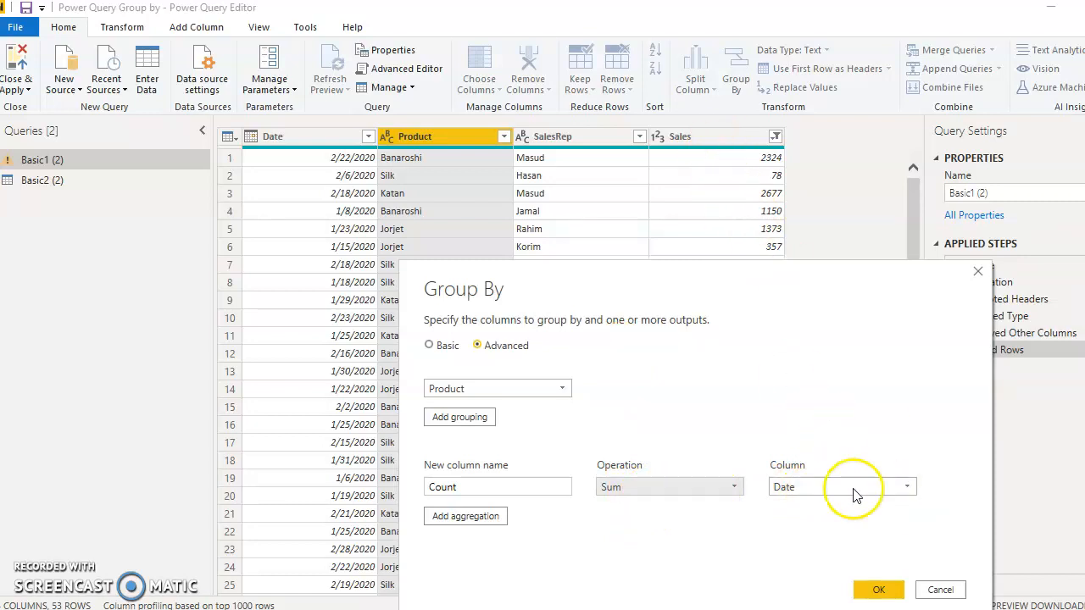
click(881, 485)
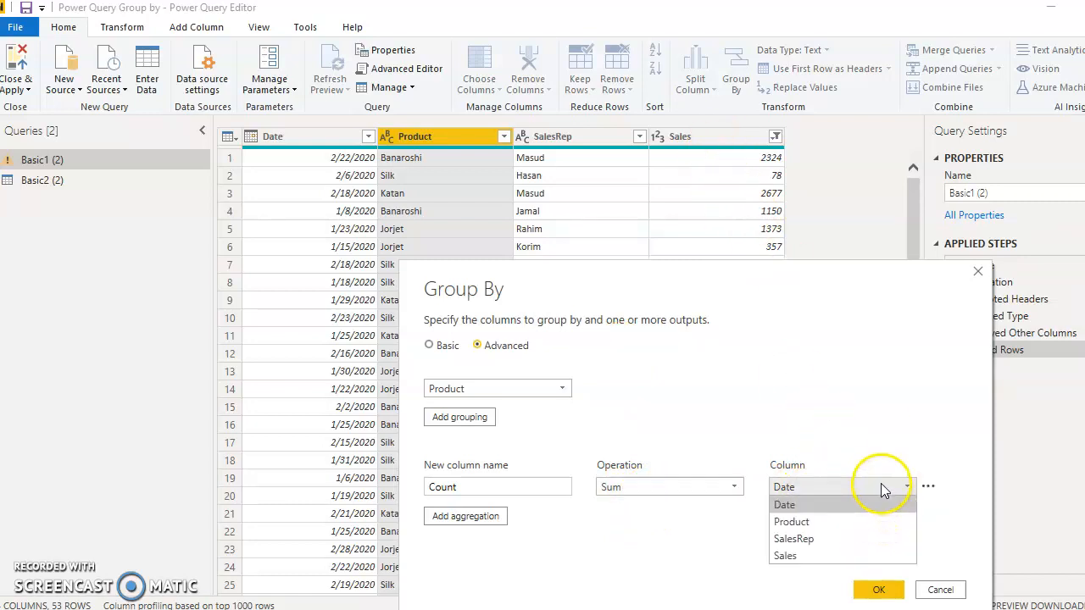
click(830, 555)
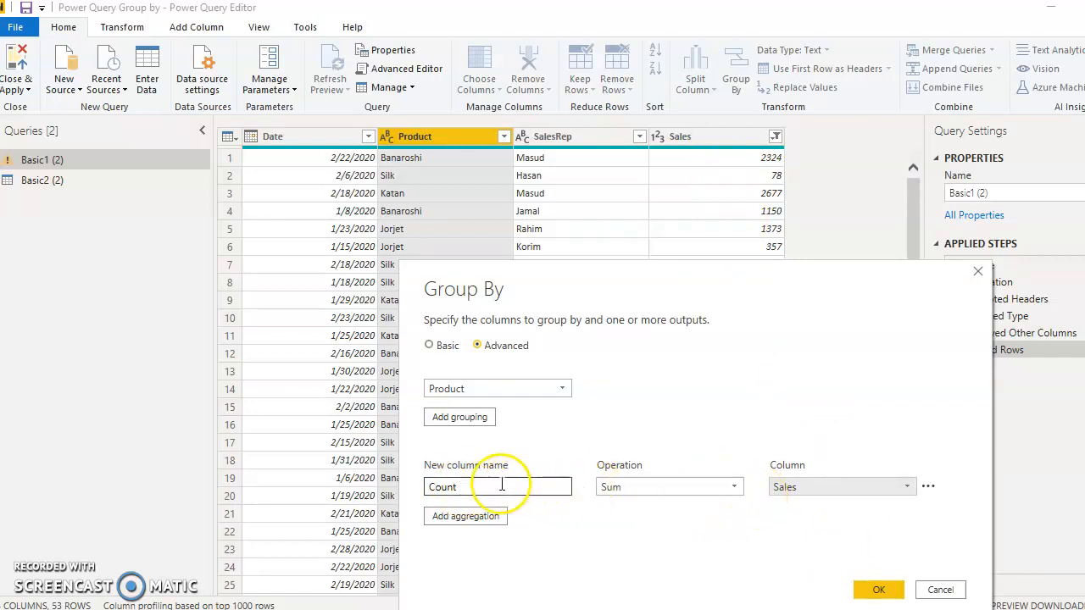
drag(501, 486, 385, 487)
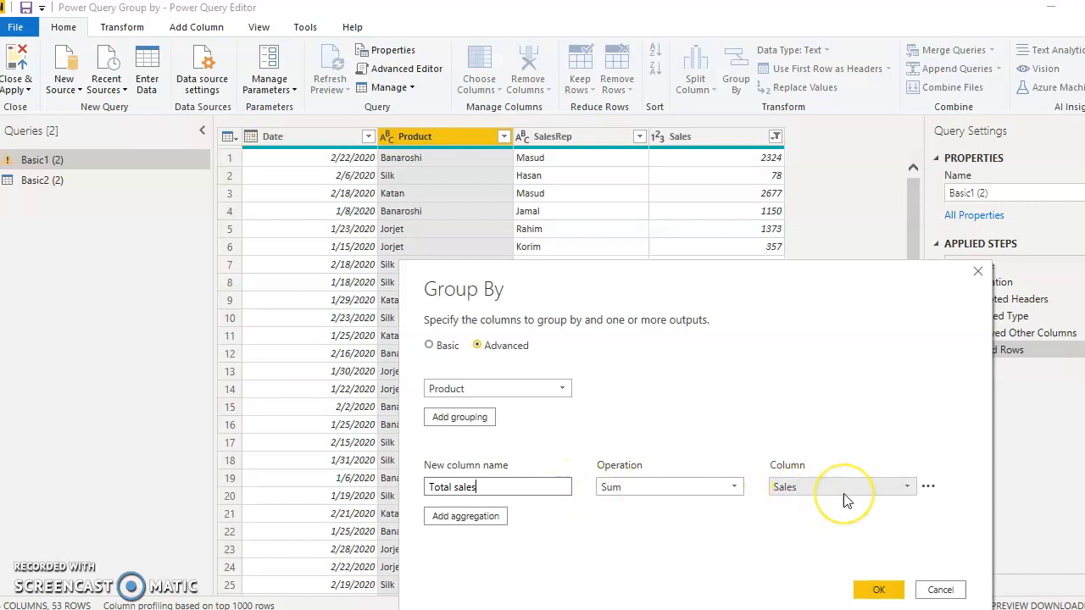
Add a second aggregation named Total transaction using Count Rows, and apply the grouping
click(472, 519)
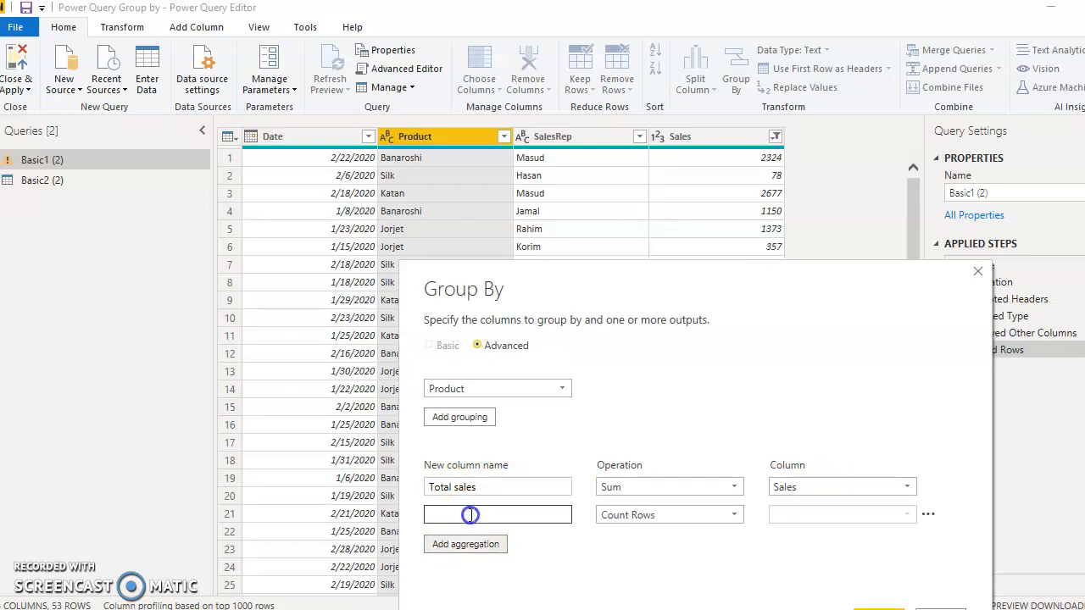
click(701, 515)
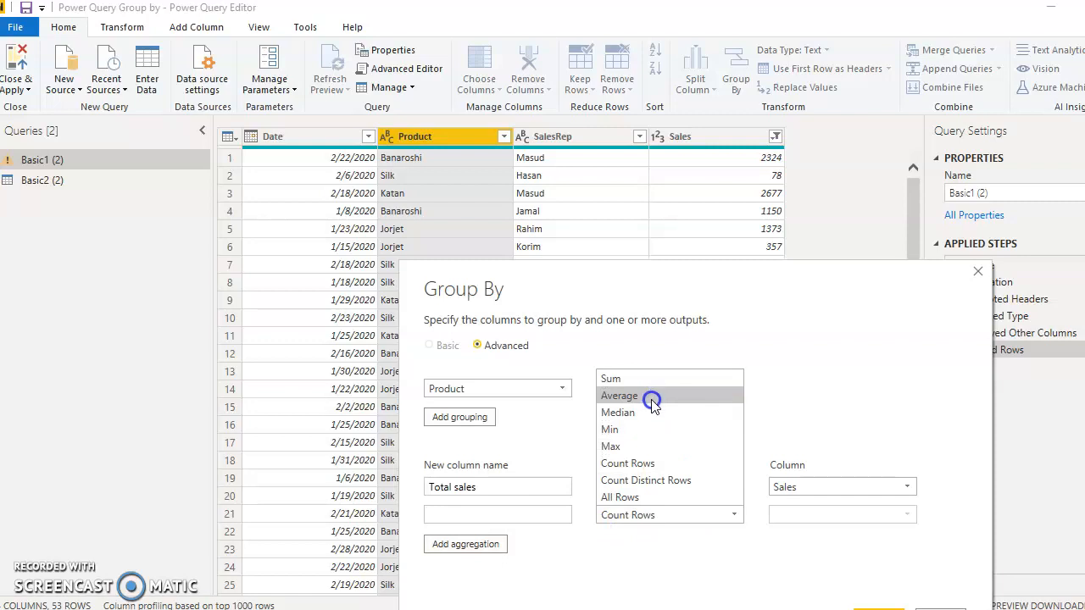
click(640, 467)
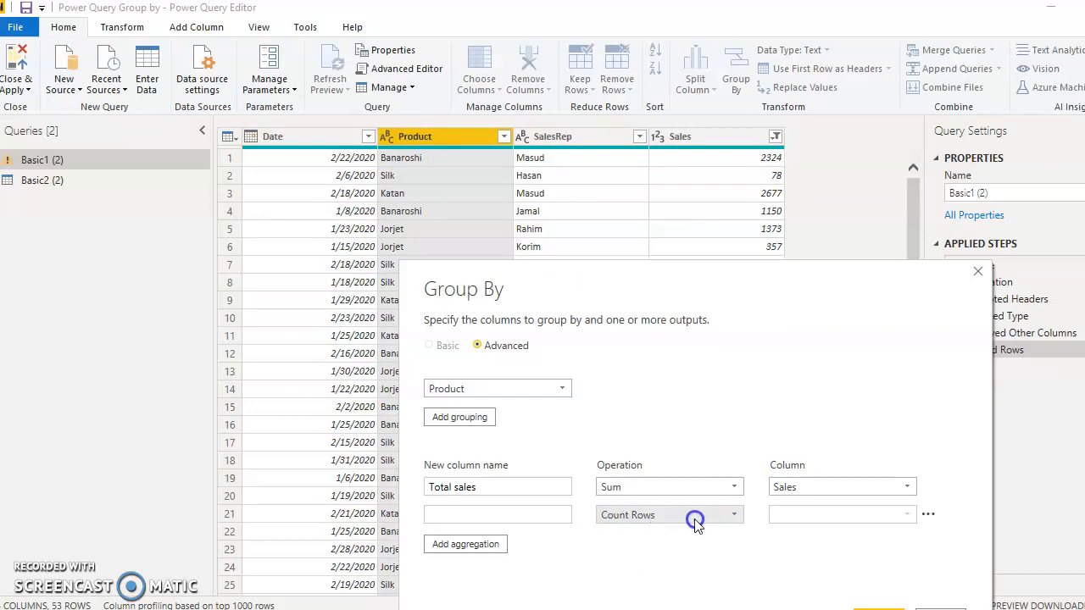
click(504, 514)
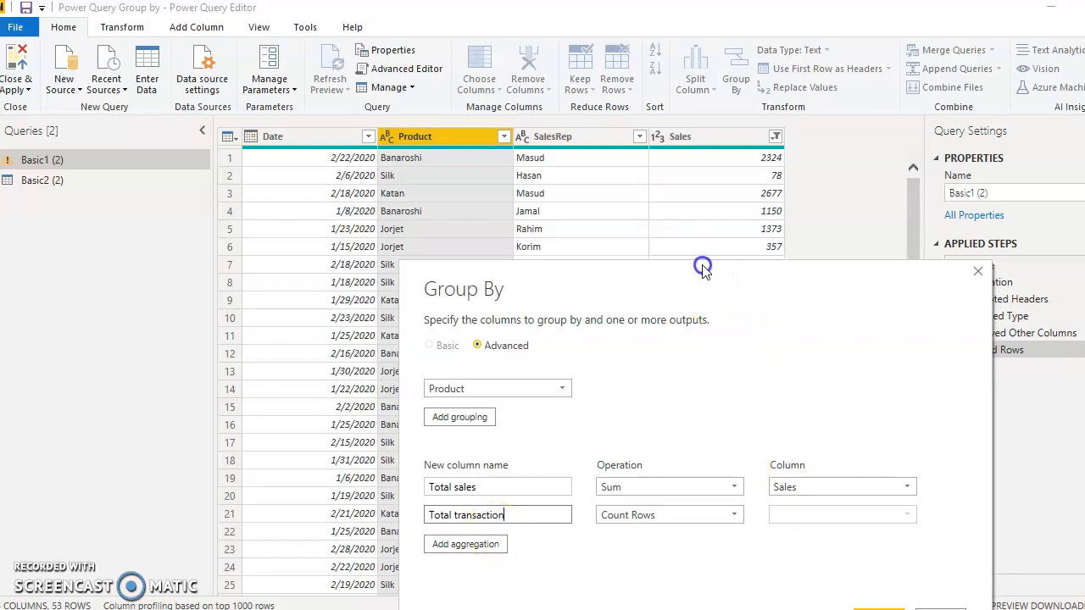
drag(700, 262, 661, 88)
click(856, 446)
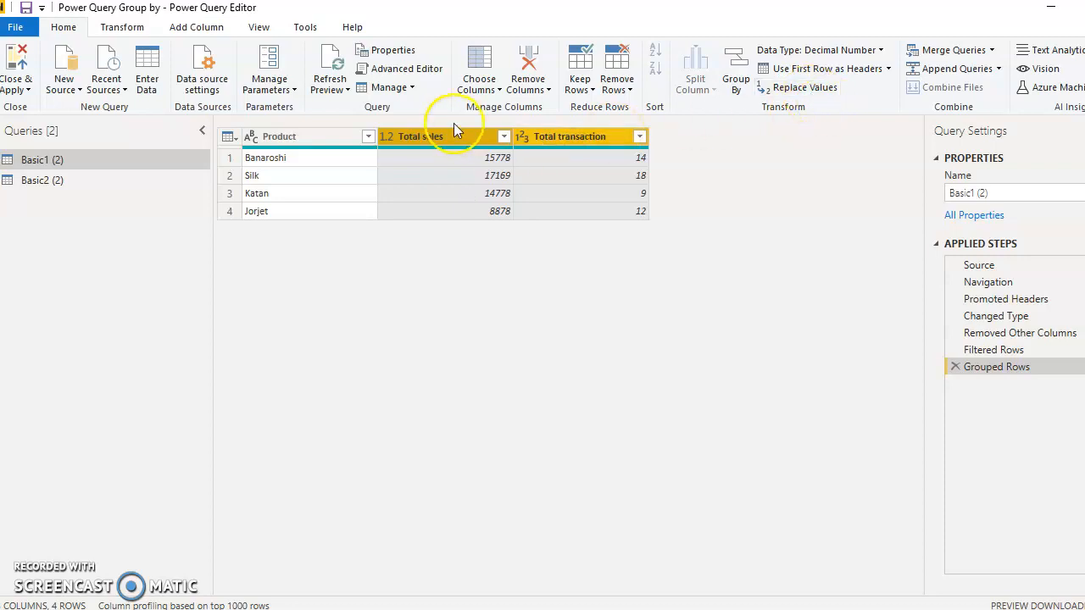
Open the Basic2 (2) query and examine its source Sharee and Qty table and the per-product Index output in the Excel workbook
click(55, 188)
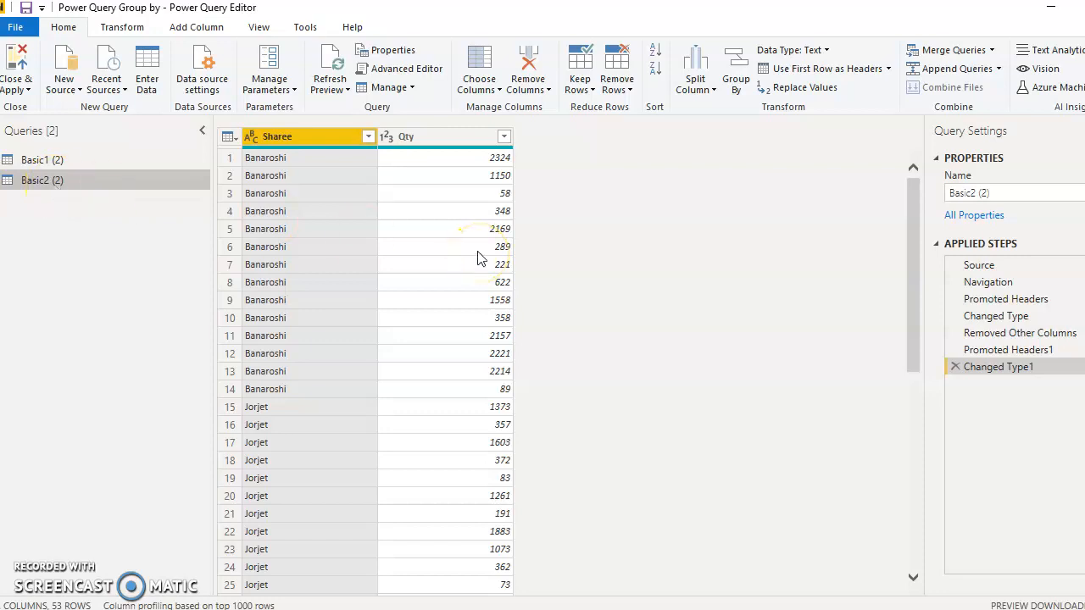
click(759, 606)
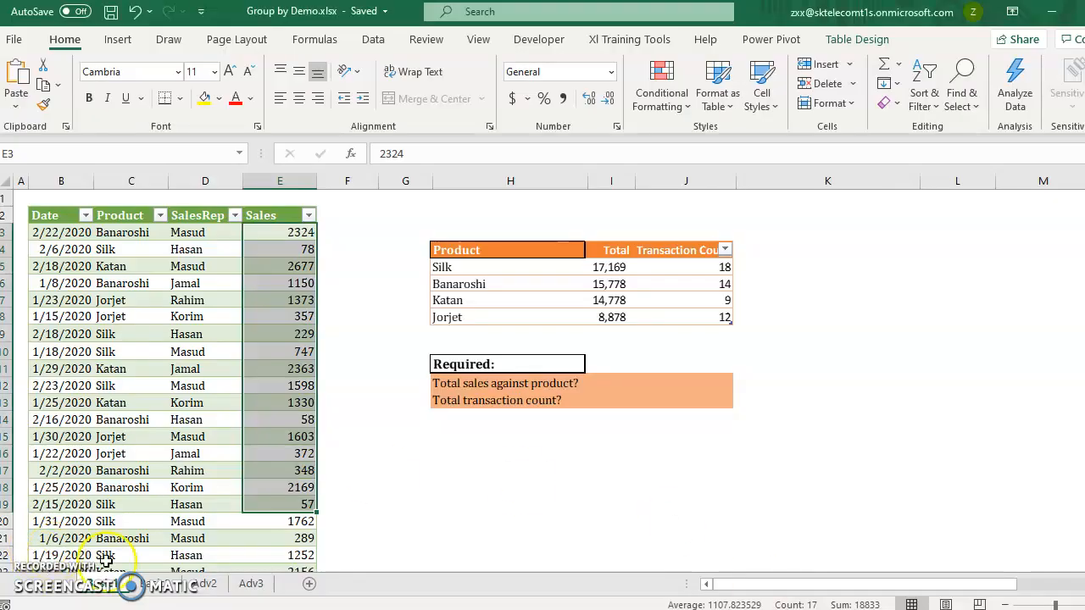
click(158, 585)
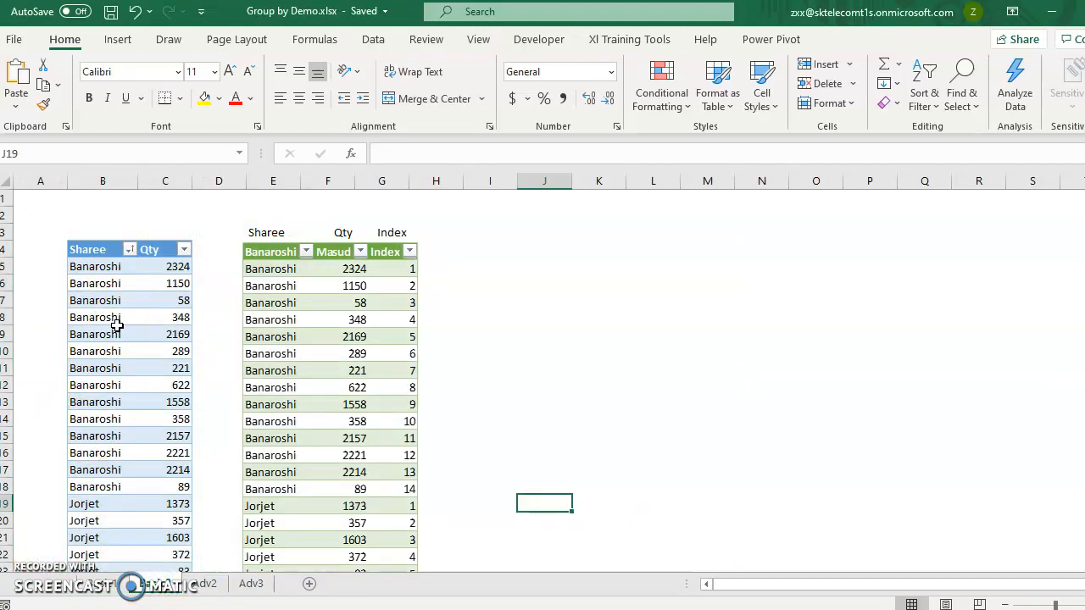
drag(92, 265, 74, 504)
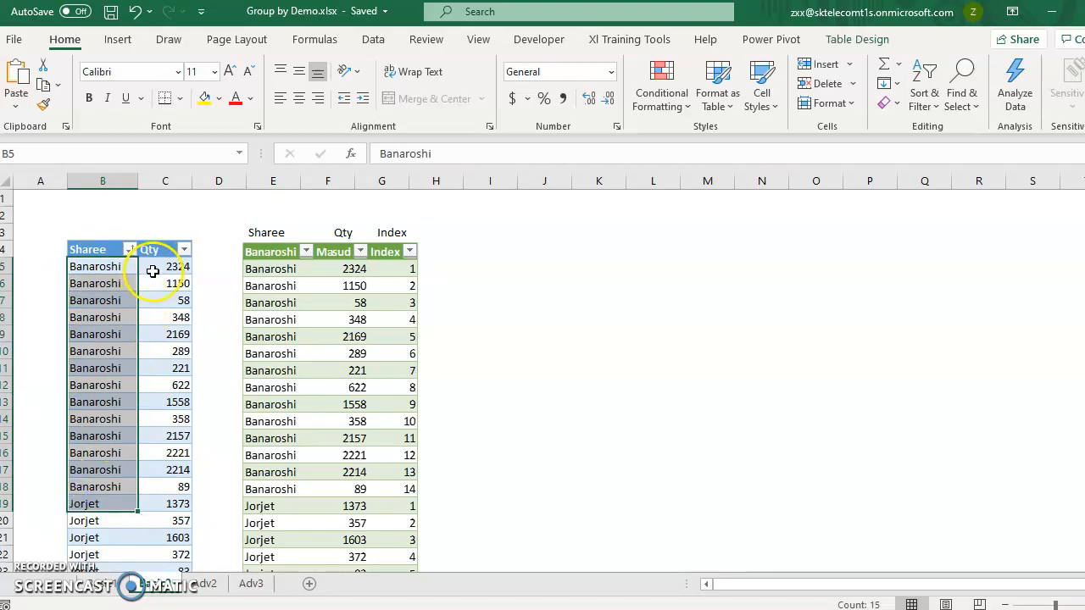
drag(168, 269, 151, 514)
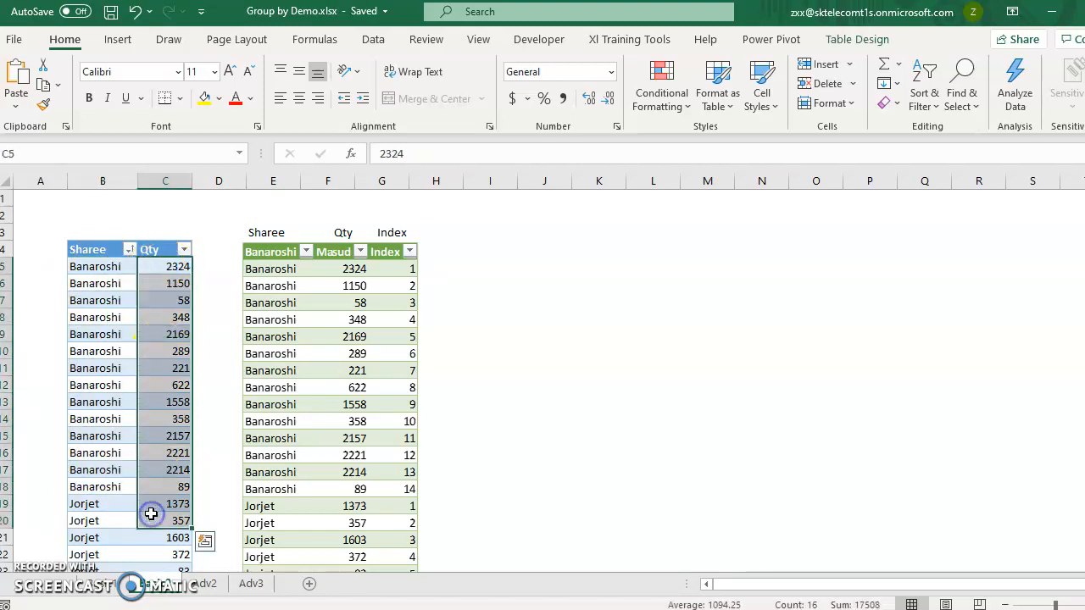
drag(94, 268, 75, 488)
drag(165, 269, 169, 504)
scroll(170, 501, down, 1)
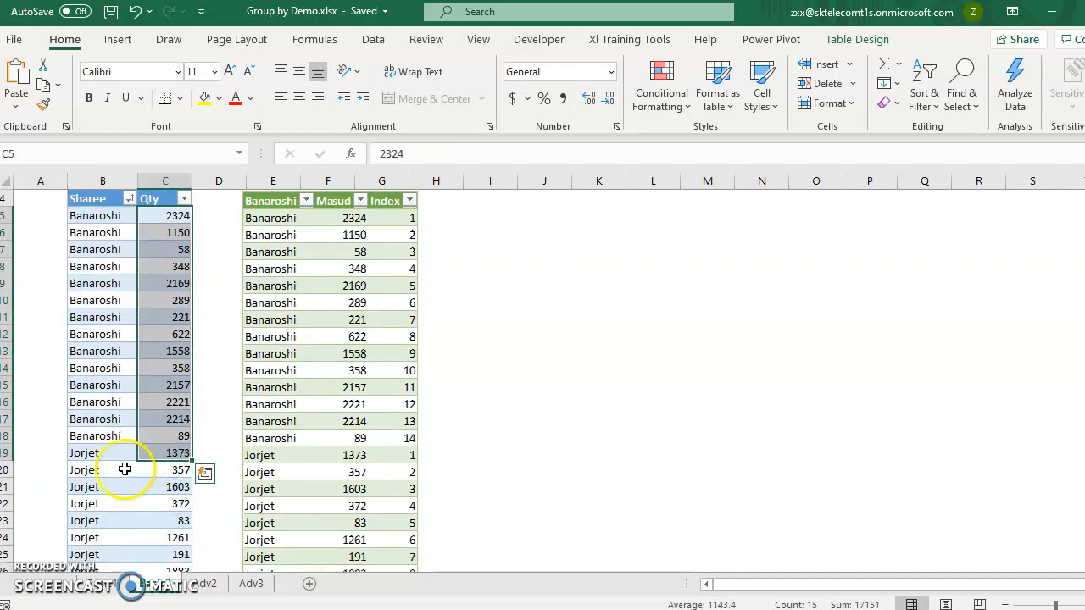
drag(169, 453, 177, 548)
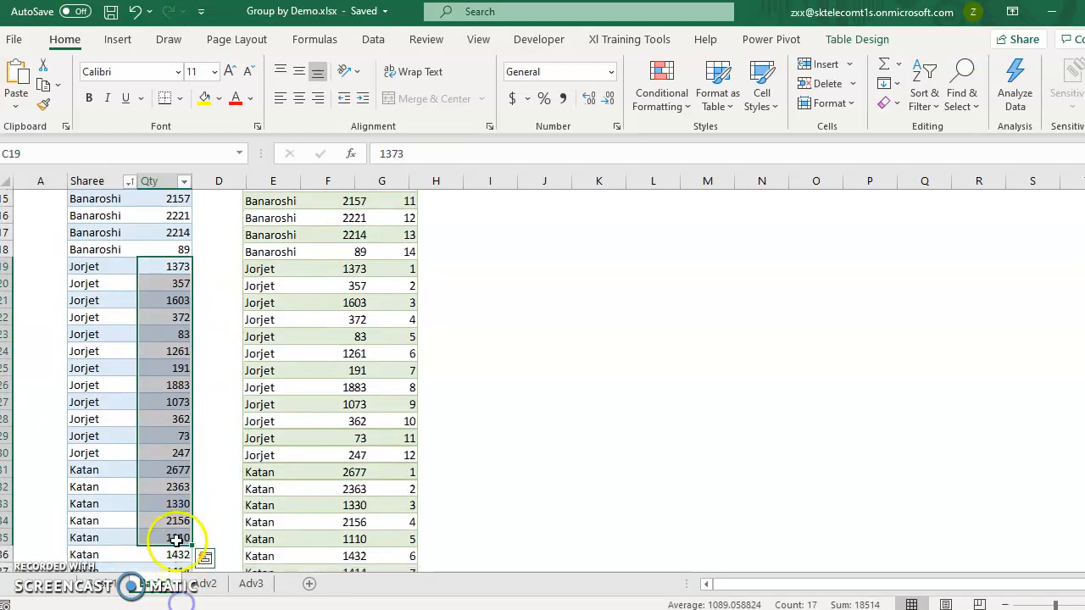
scroll(177, 538, up, 4)
scroll(176, 538, up, 1)
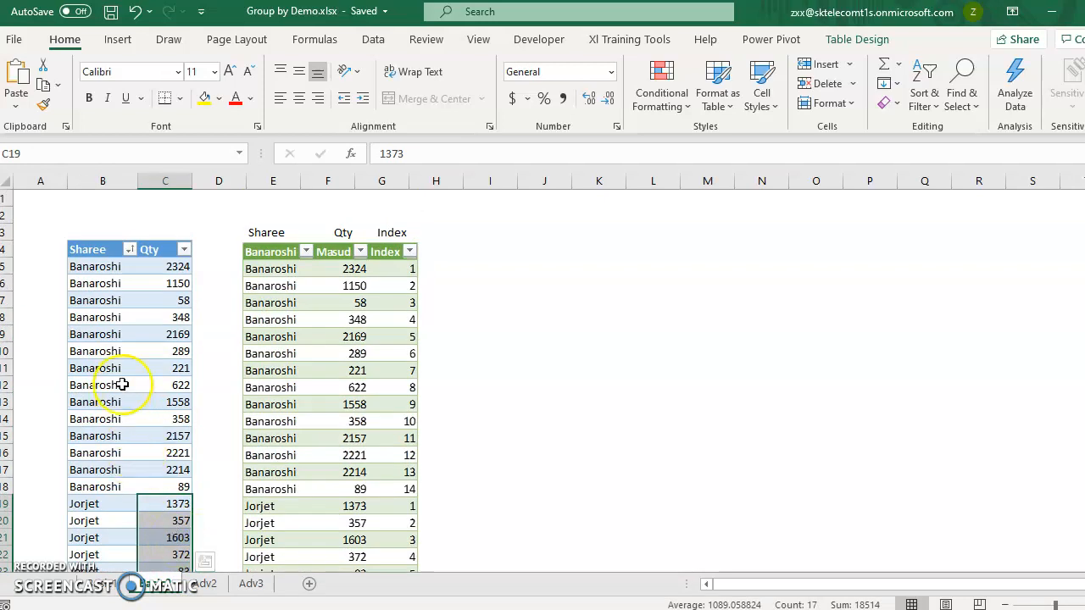
Compare the Banaroshi, Jorjet and Katan rows of the source table with the per-product Index values in the desired output
click(101, 266)
drag(101, 266, 104, 490)
drag(209, 267, 207, 494)
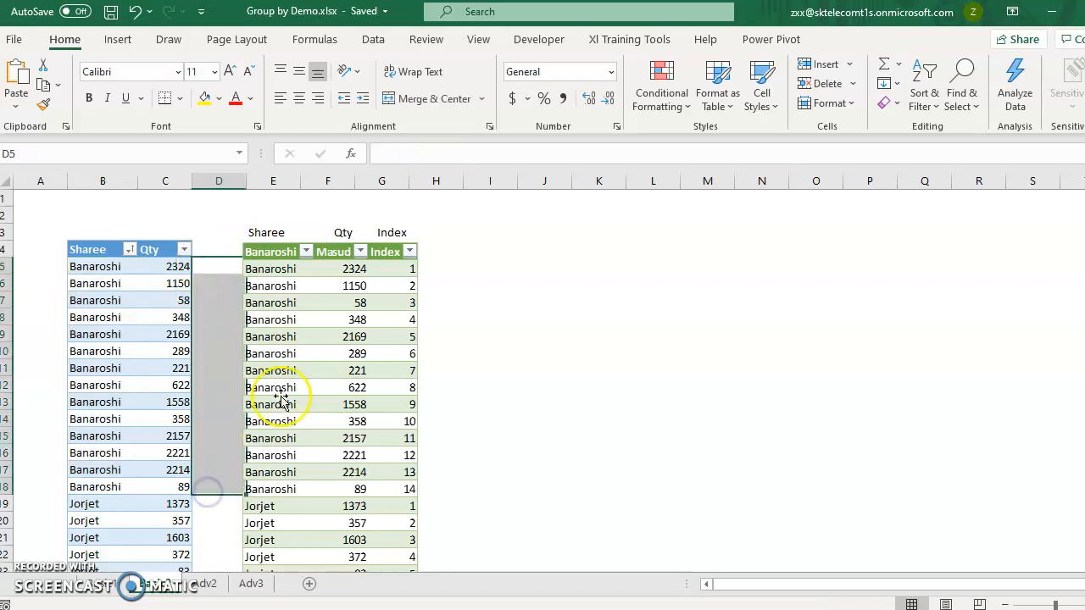
click(328, 268)
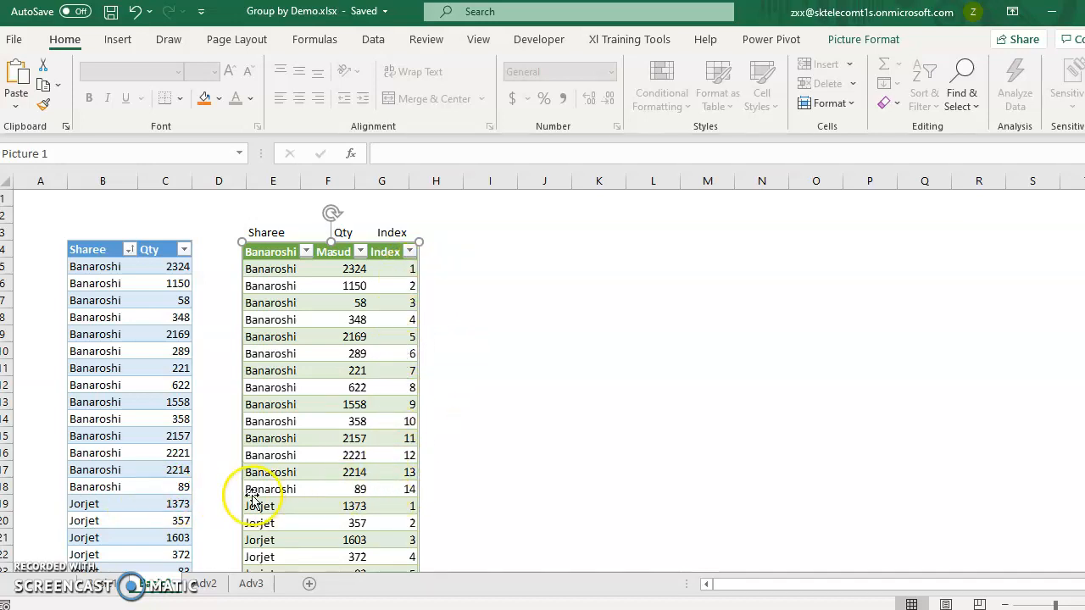
scroll(405, 496, down, 2)
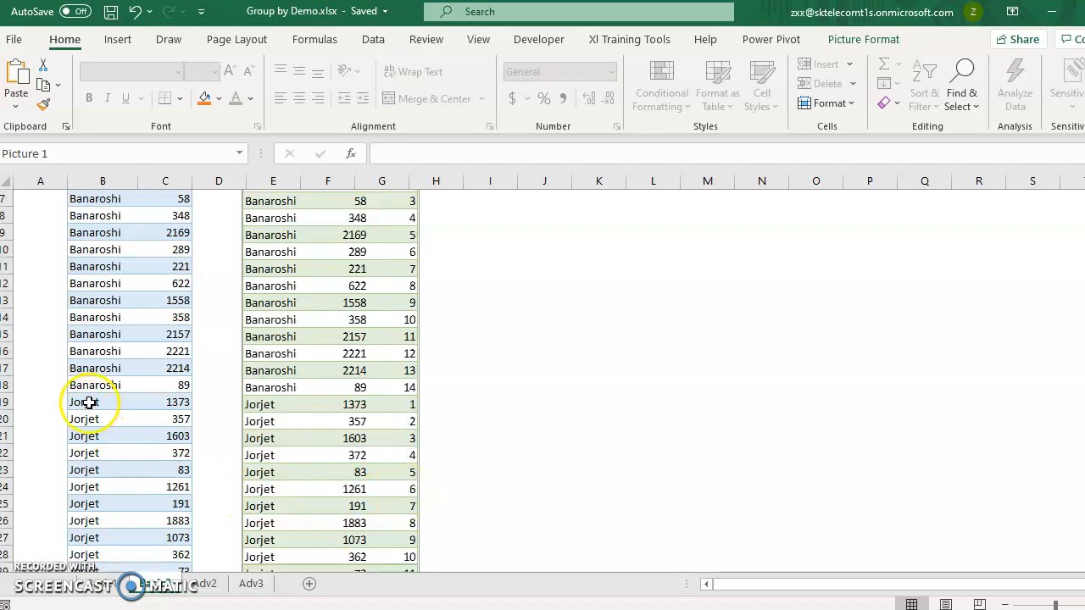
scroll(413, 501, down, 3)
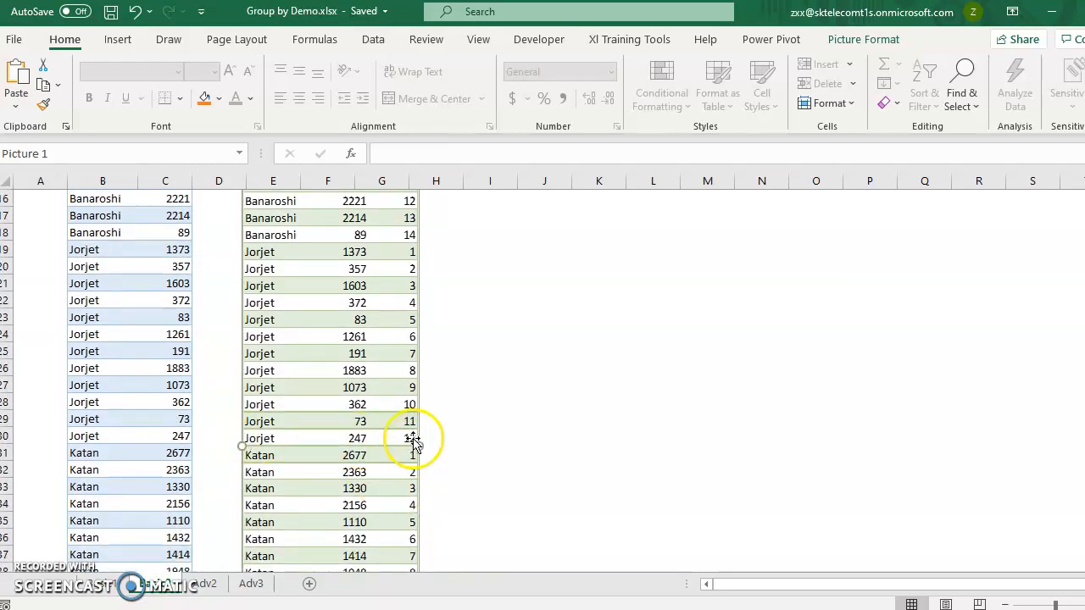
scroll(394, 439, up, 5)
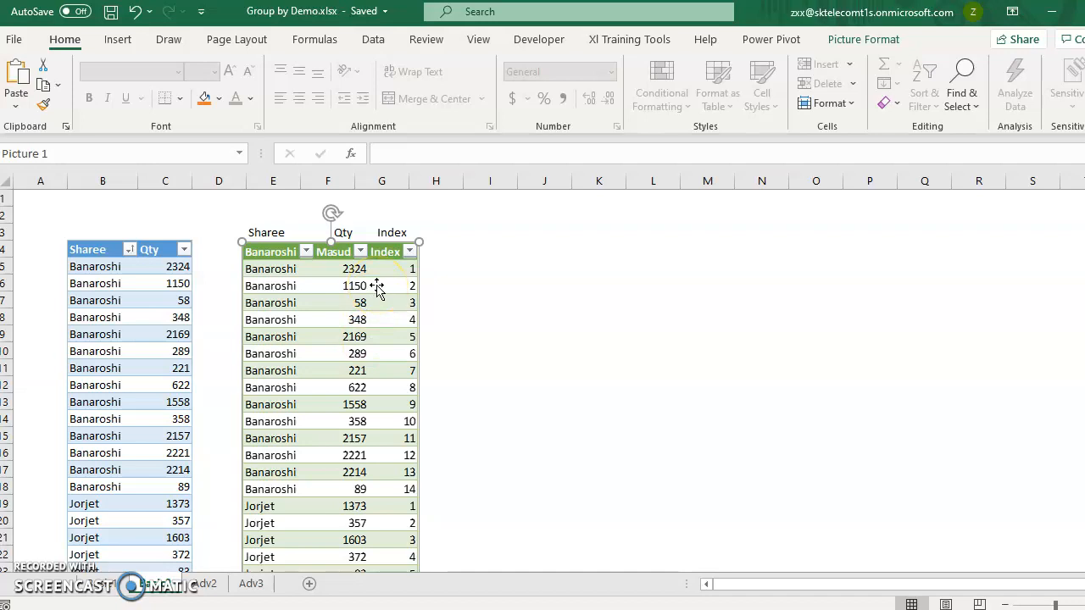
click(159, 317)
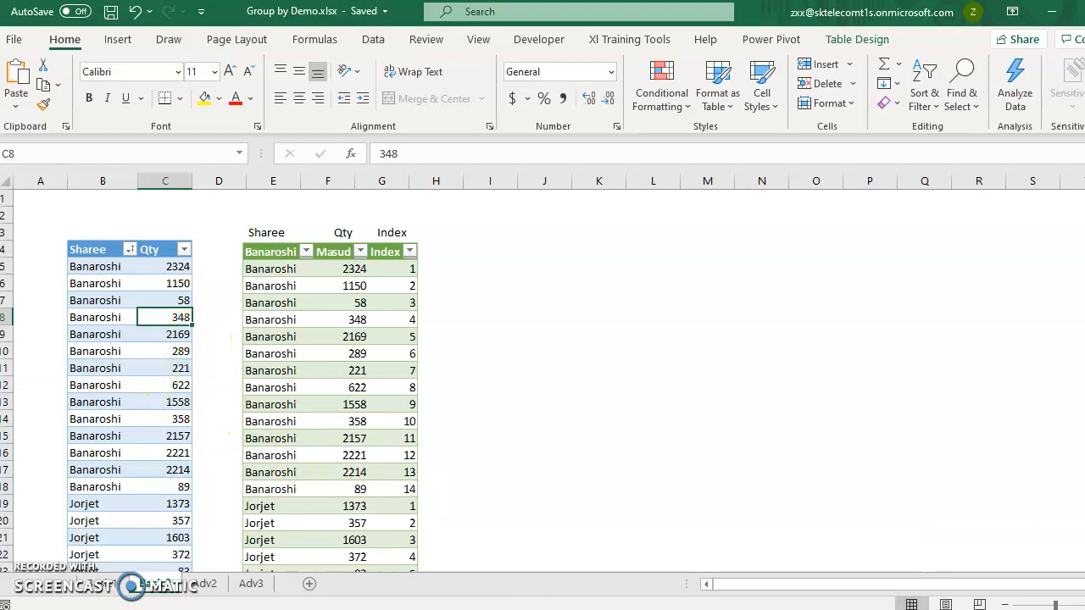
Switch to Power Query Editor and start an advanced Group By on the Sharee column of the Basic2 (2) query
click(788, 560)
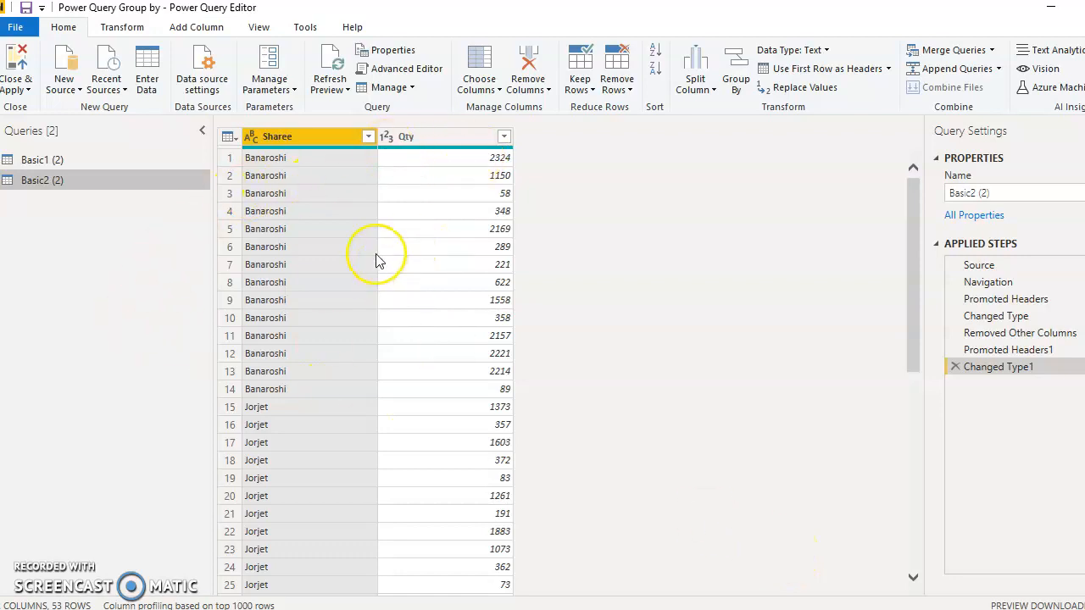
click(308, 136)
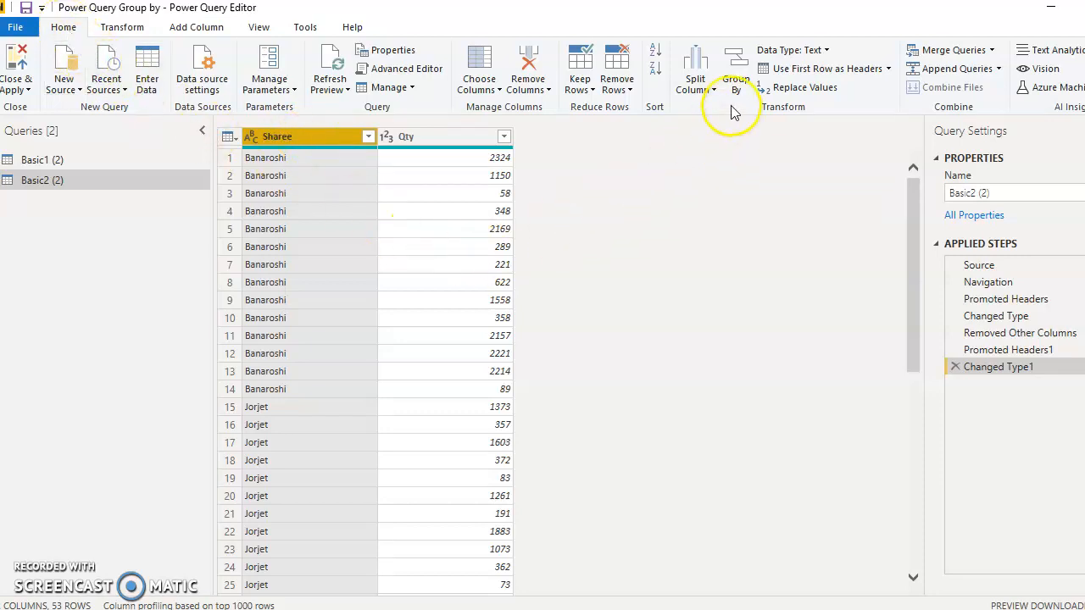
click(736, 72)
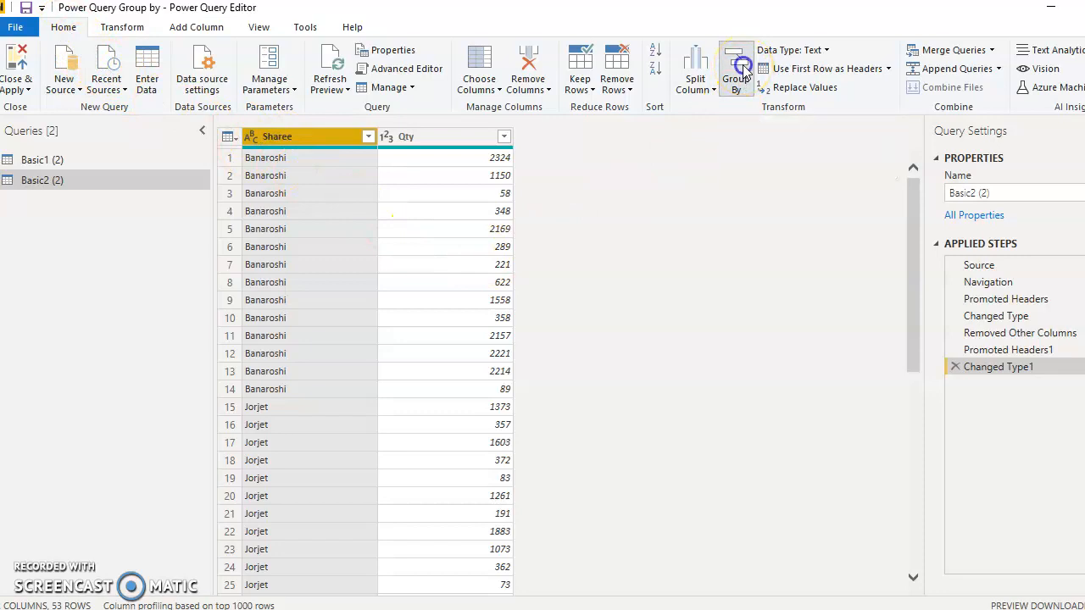
drag(512, 194, 734, 110)
click(674, 265)
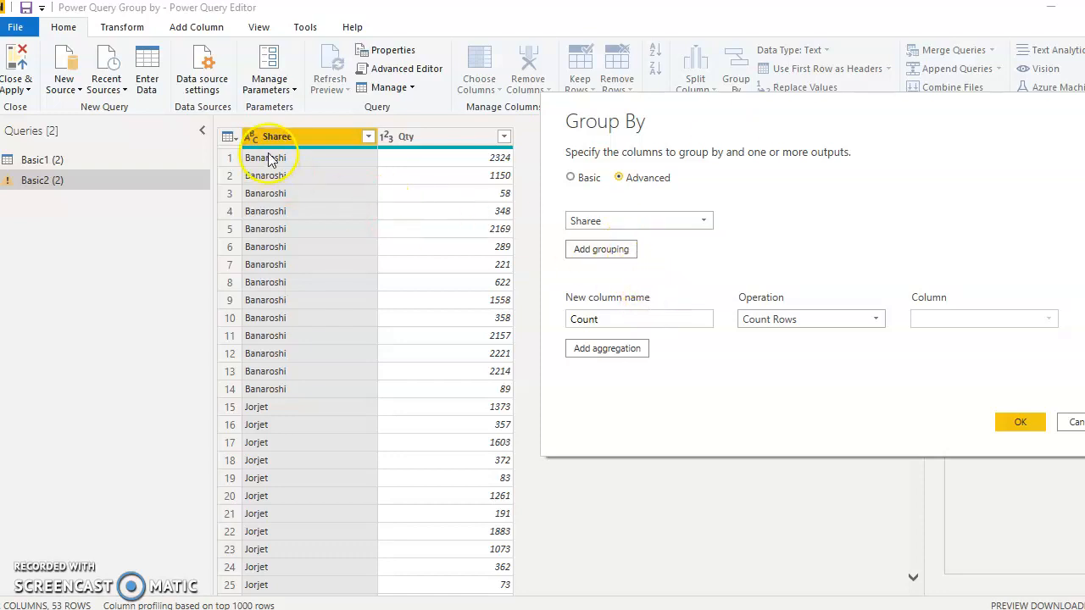
Define the aggregation as All Rows, name the new column new tbl, and apply the grouping
click(797, 326)
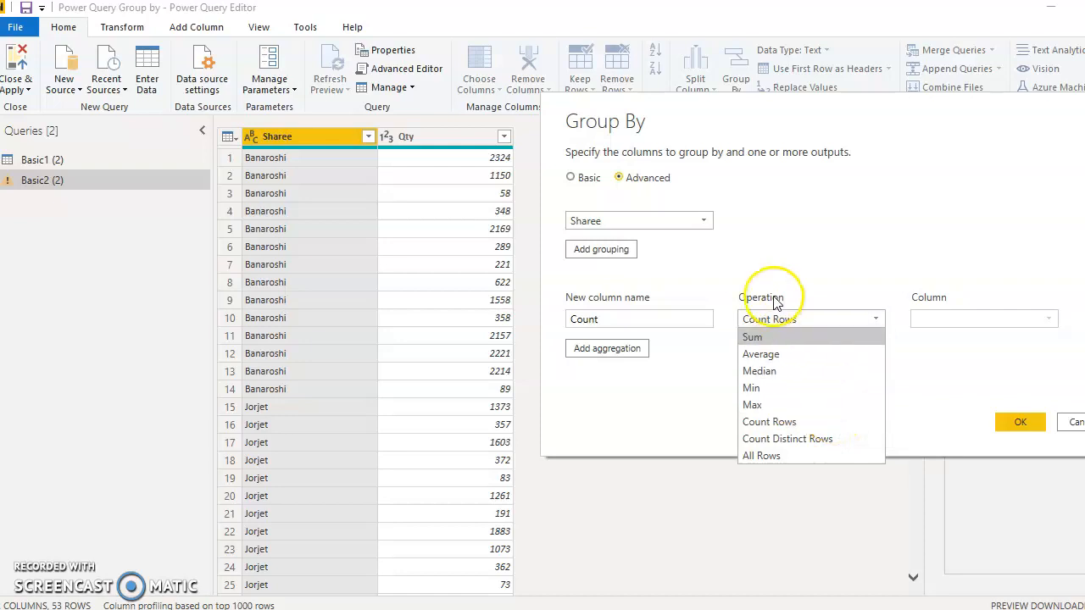
click(804, 456)
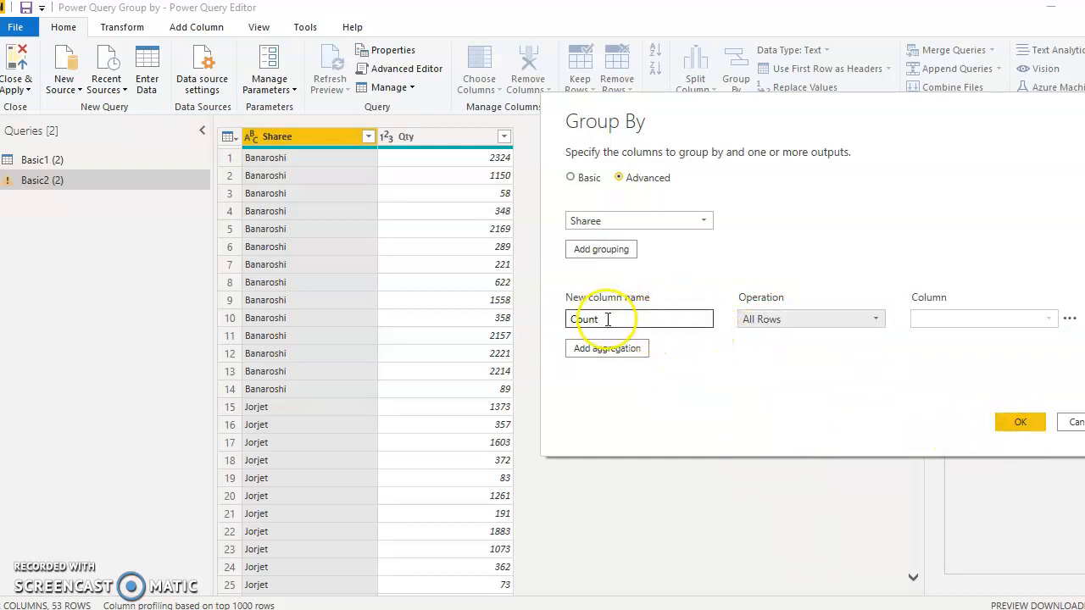
double_click(574, 319)
drag(726, 123, 788, 186)
double_click(632, 386)
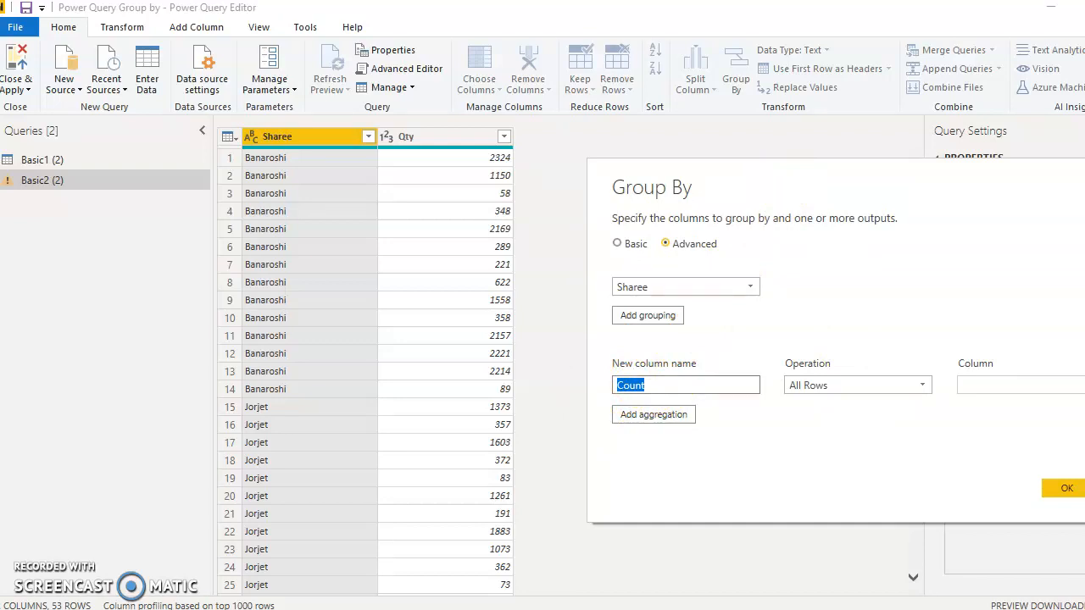
text(new tbl)
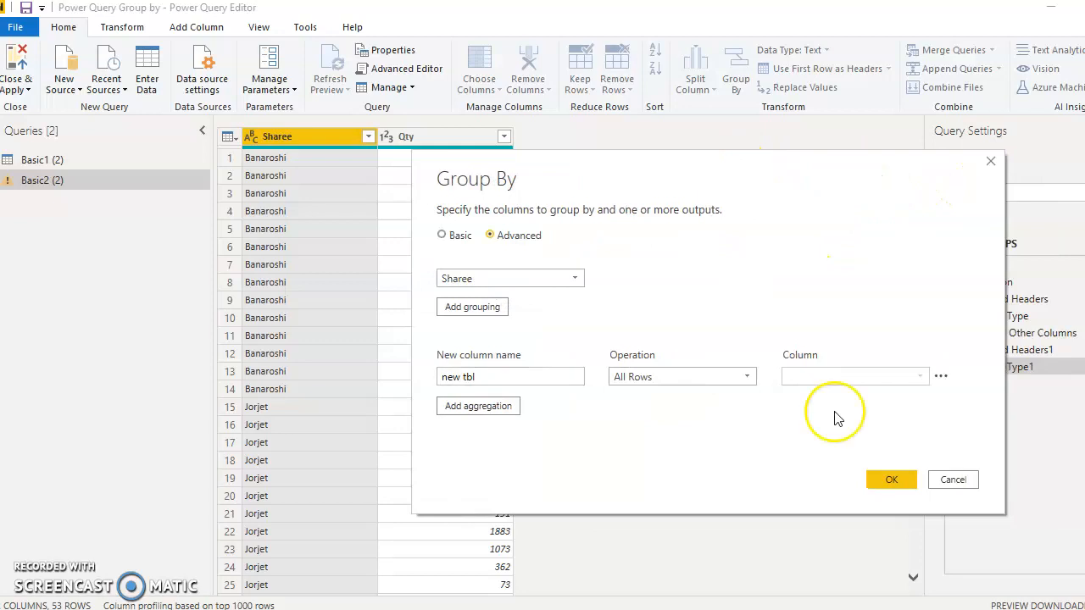
click(887, 480)
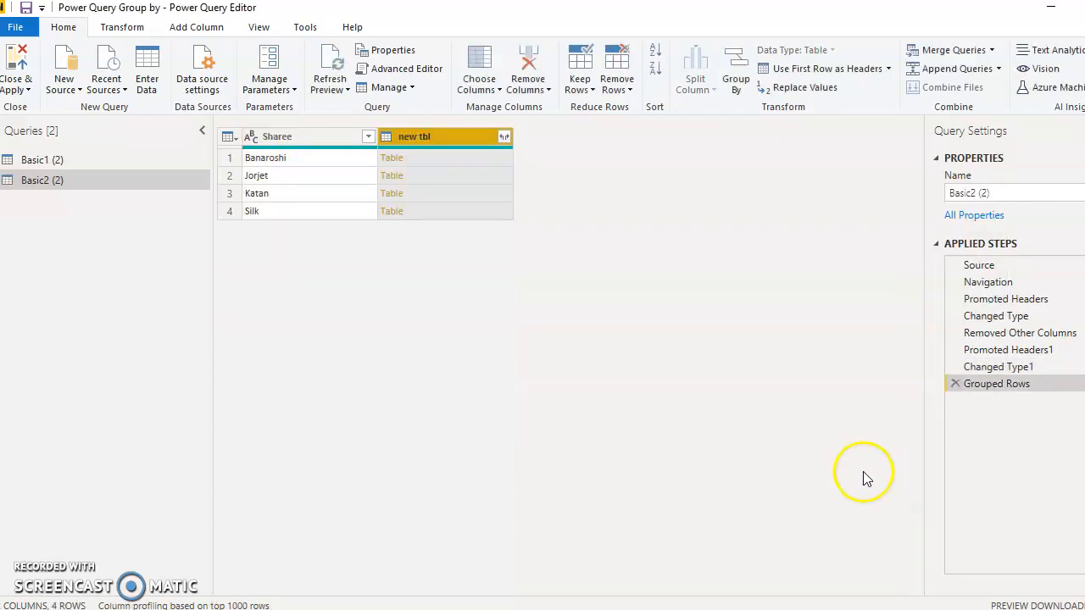
Review the grouped Sharee values and examine the rows nested in Banaroshi's table
click(307, 161)
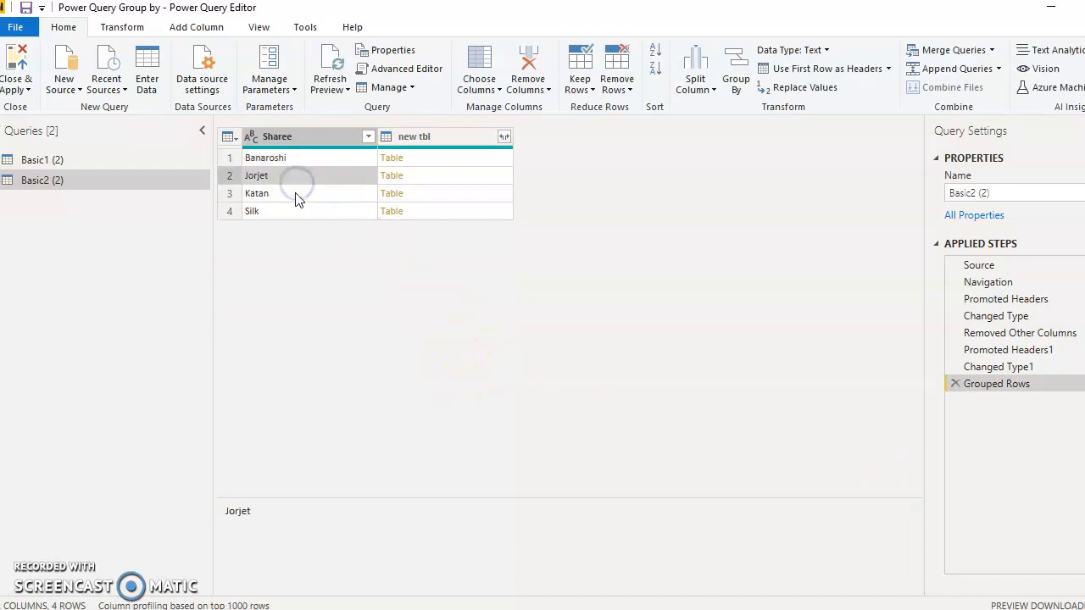
click(294, 194)
click(292, 211)
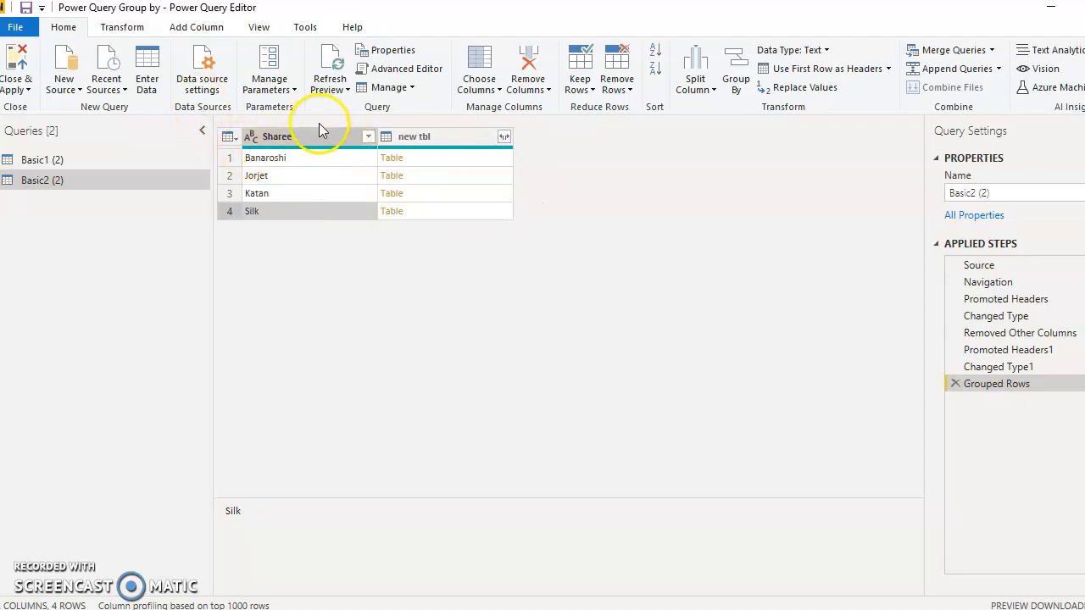
click(303, 156)
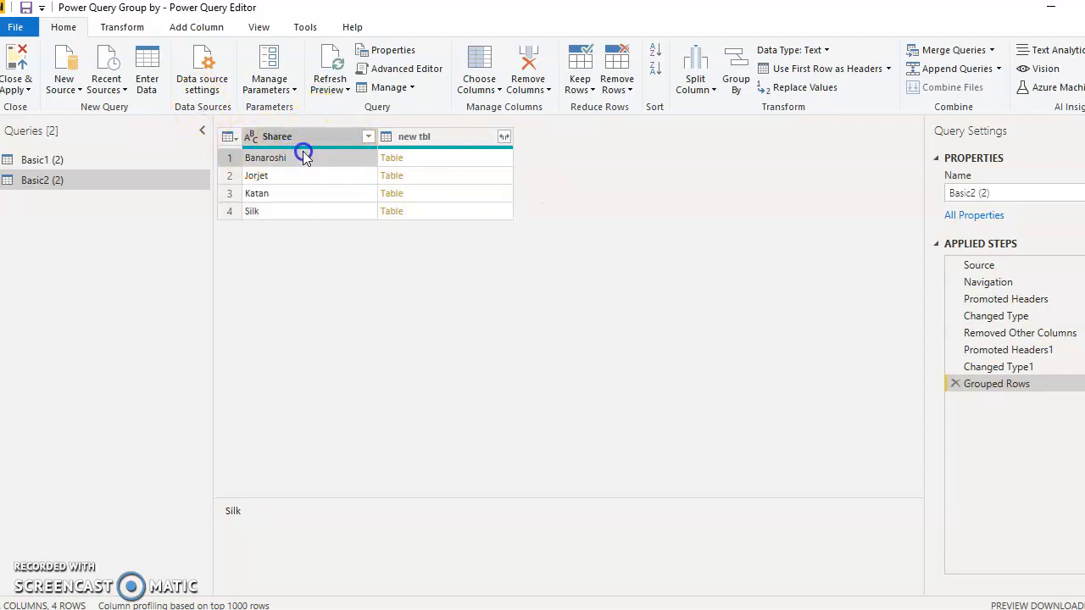
click(432, 161)
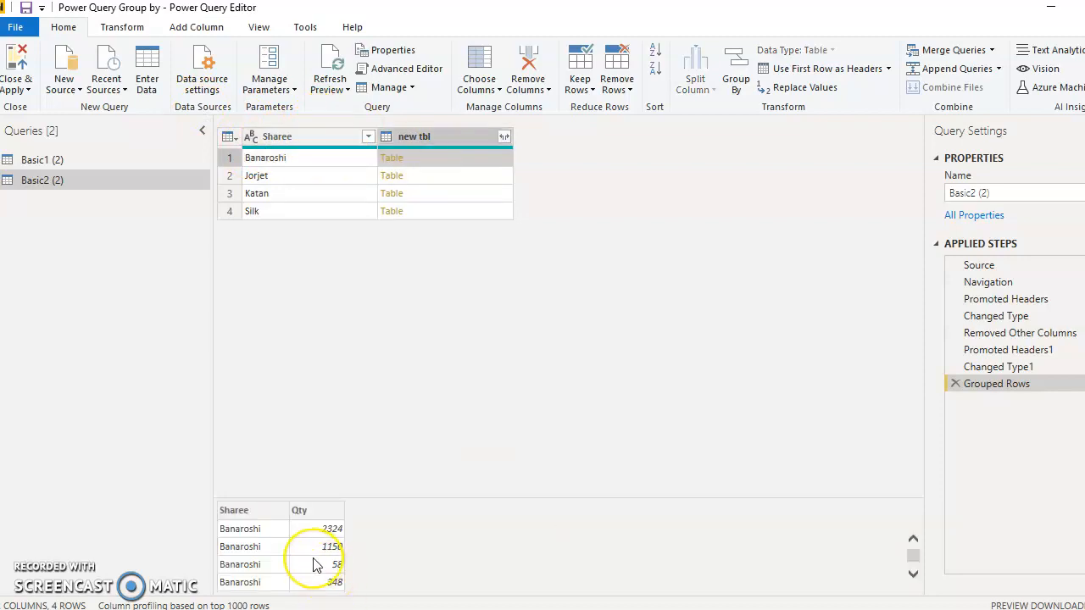
scroll(314, 563, down, 1)
scroll(313, 564, down, 3)
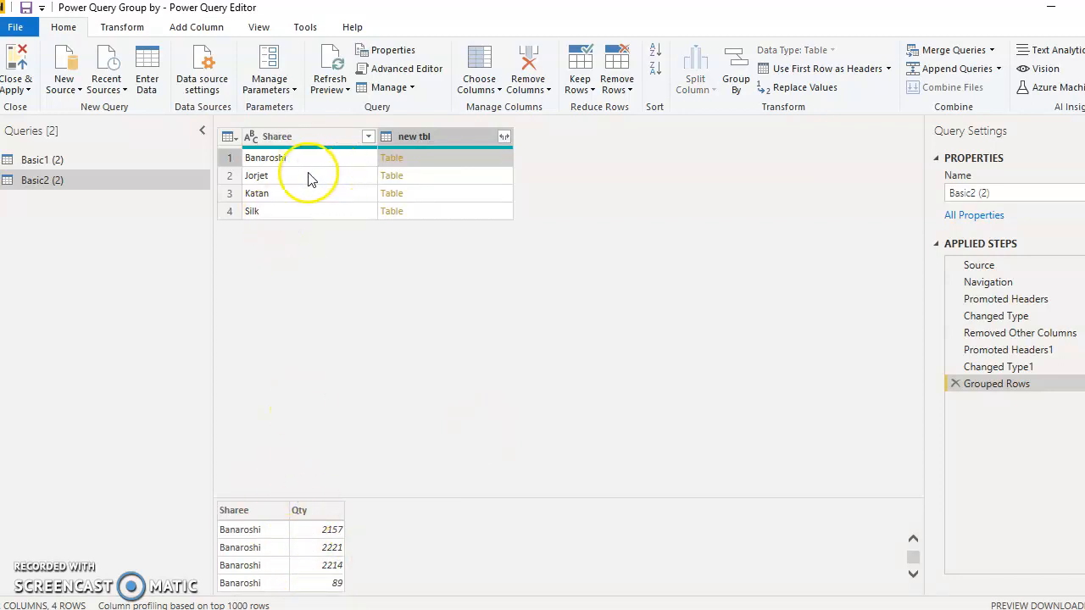
Inspect the nested tables of Jorjet, Katan and Silk in the new tbl column
click(443, 176)
scroll(309, 547, down, 2)
scroll(311, 549, down, 2)
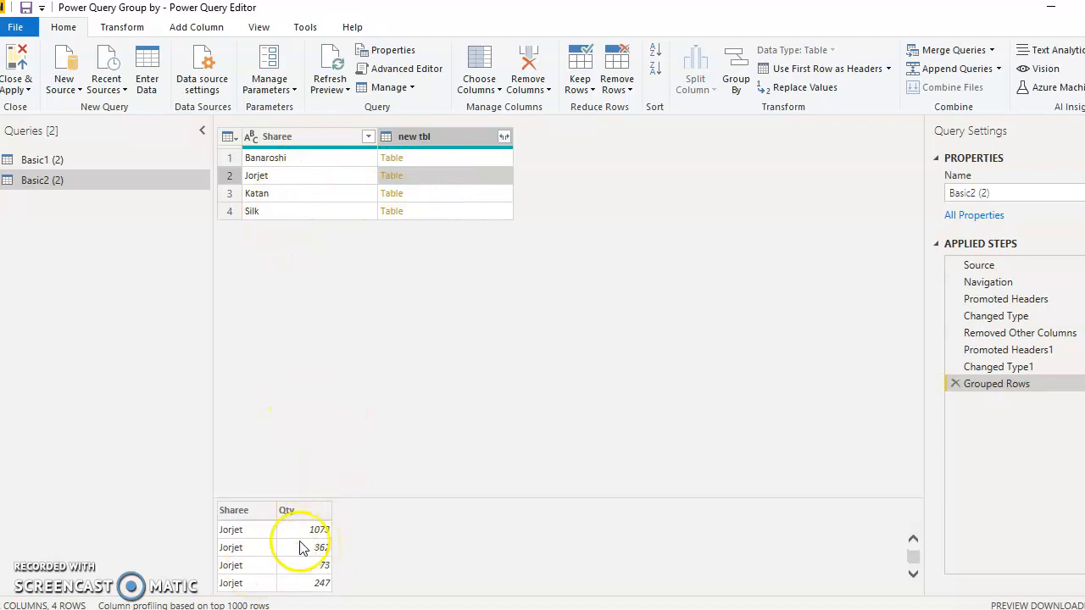
click(449, 193)
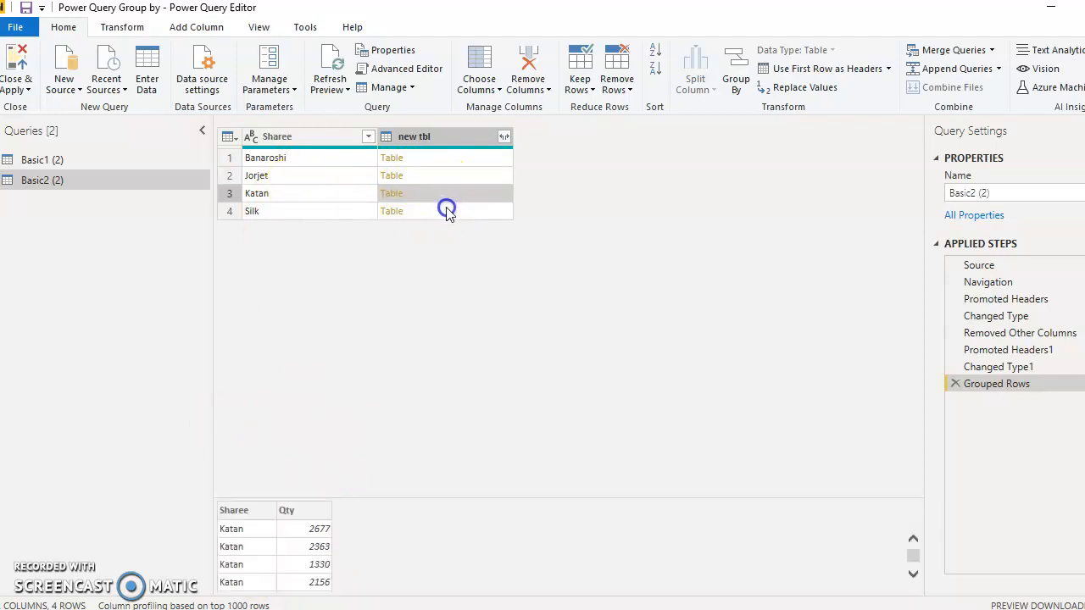
click(444, 212)
scroll(274, 567, down, 1)
scroll(274, 569, down, 3)
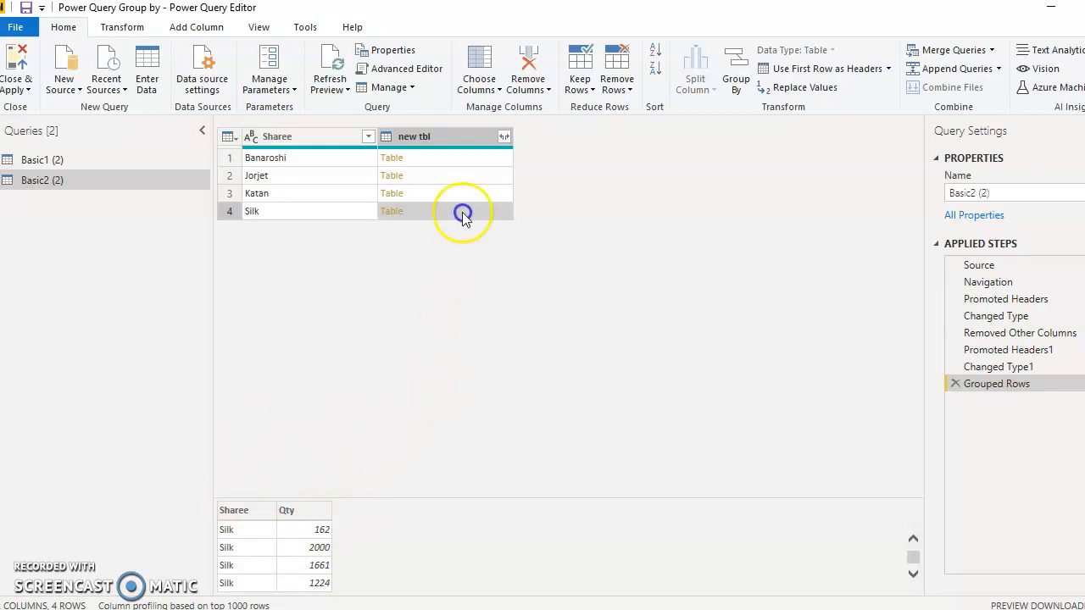
Recheck the full Banaroshi nested table, and select the new tbl column
click(463, 157)
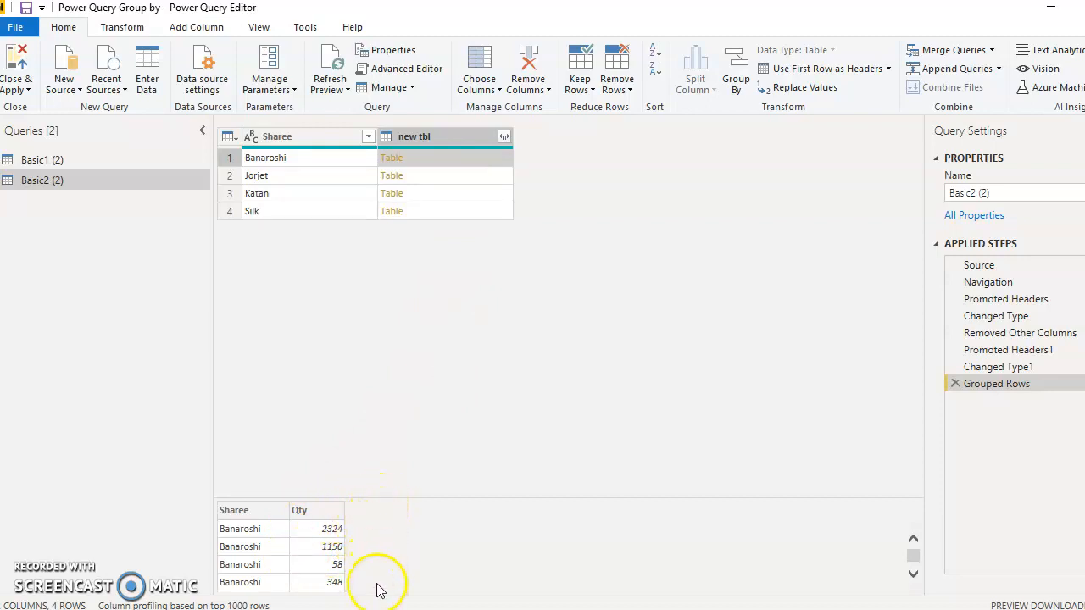
scroll(378, 560, down, 3)
scroll(377, 563, down, 3)
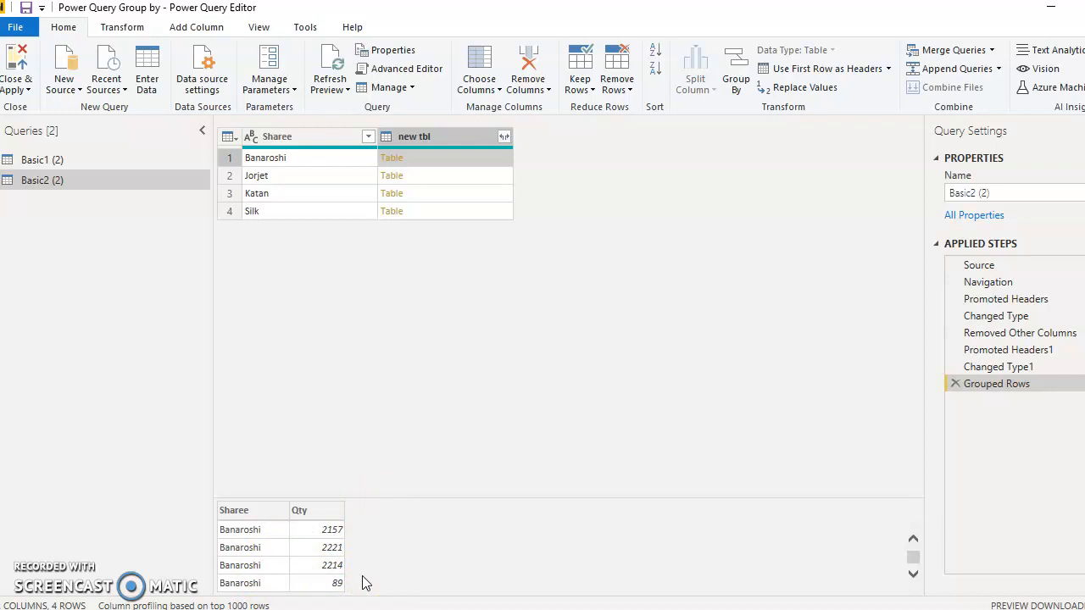
click(465, 139)
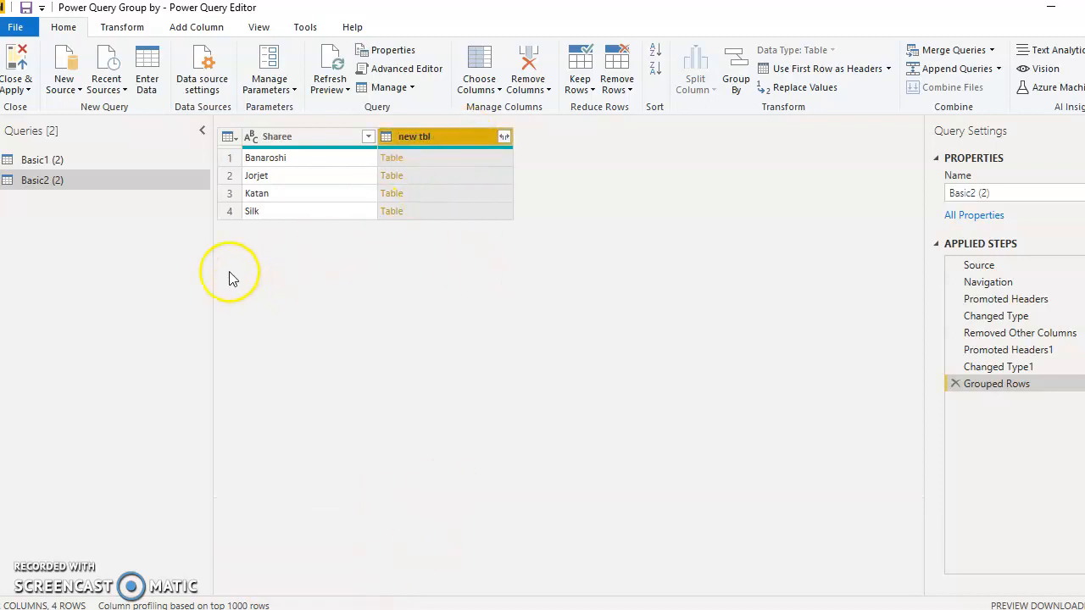
Duplicate the Basic2 (2) query and remove the Grouped Rows step from the copy
right_click(45, 185)
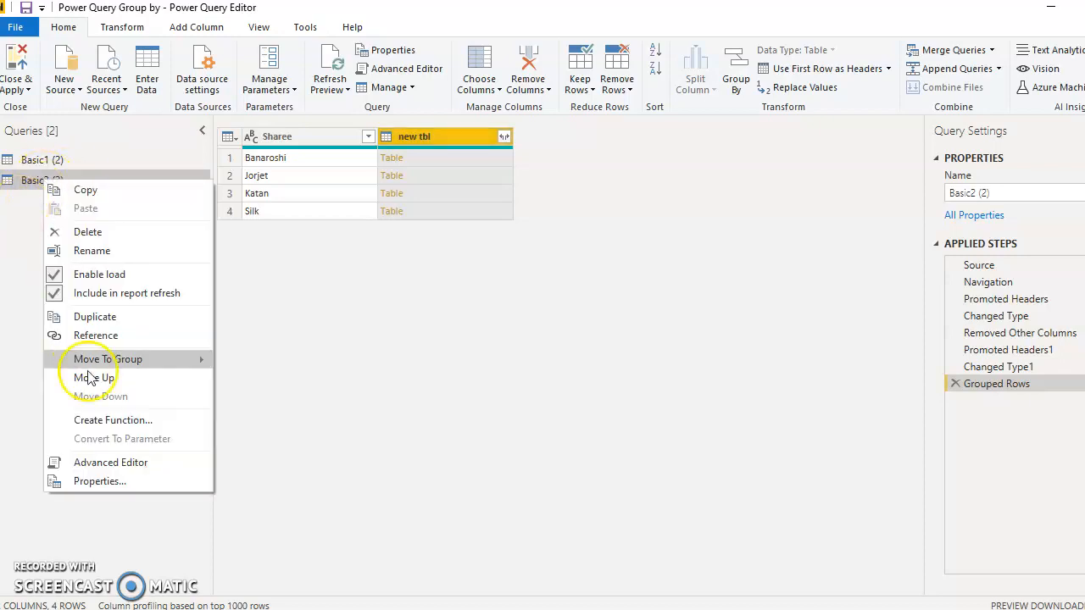
click(95, 317)
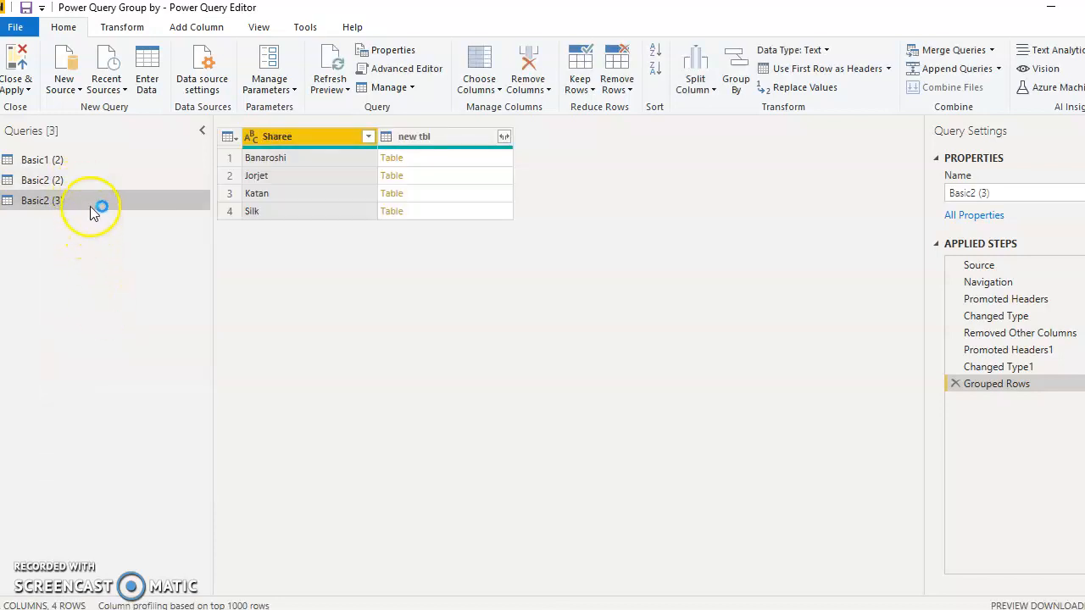
click(955, 384)
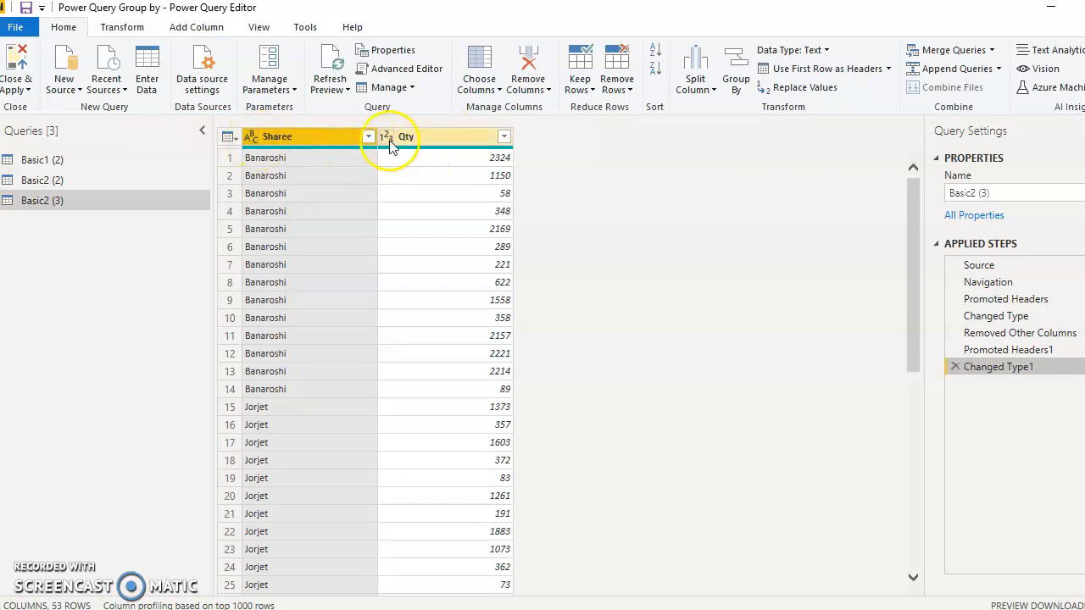
Add an index column starting from 1 to the Basic2 (3) query and review its numbering across all products
click(210, 32)
click(252, 70)
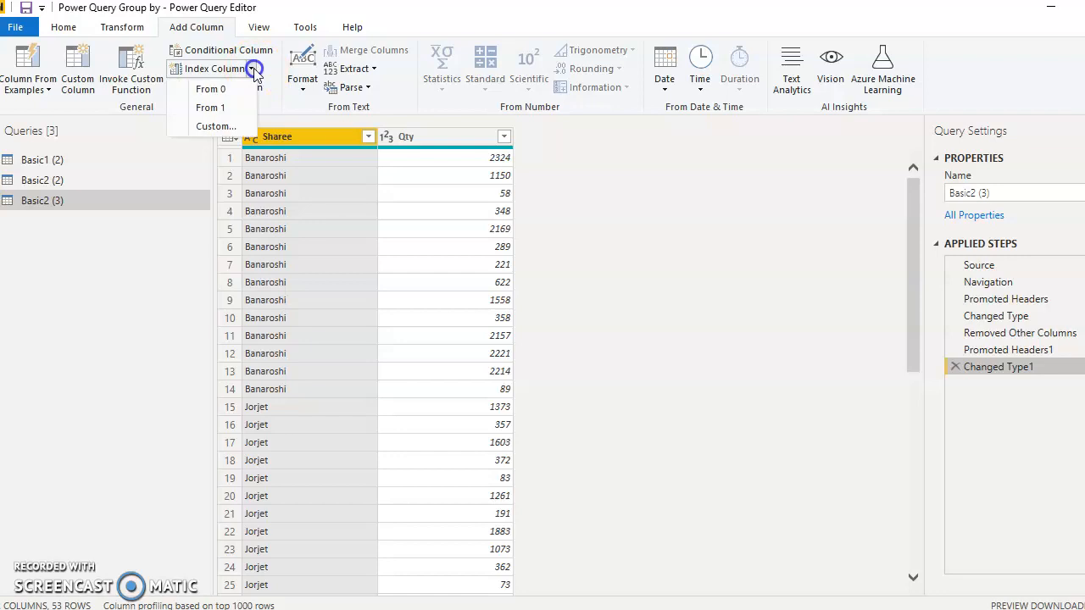
click(223, 108)
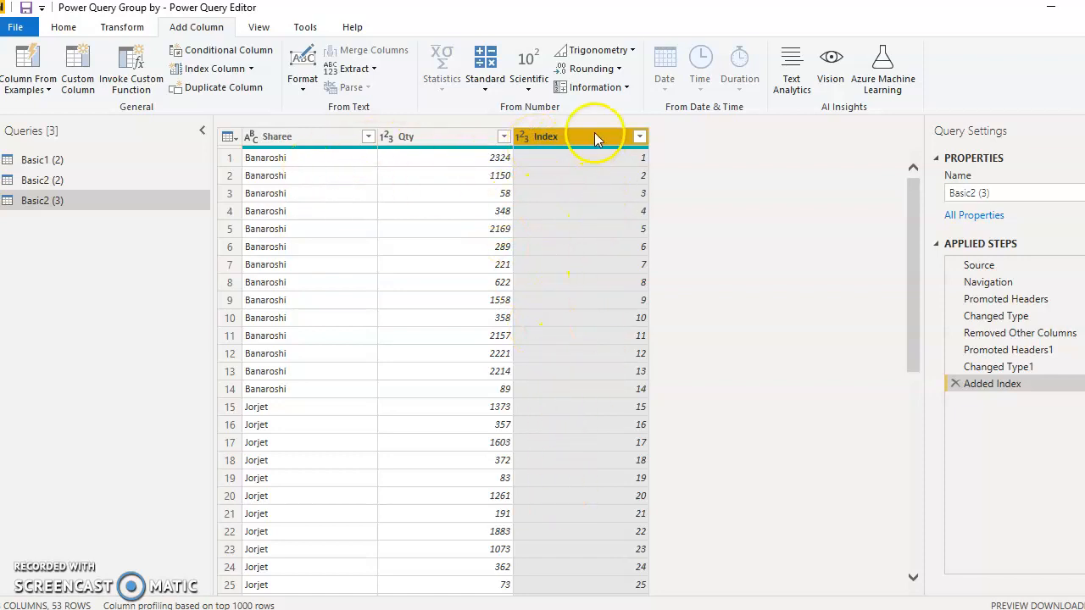
scroll(604, 405, down, 8)
scroll(603, 410, up, 8)
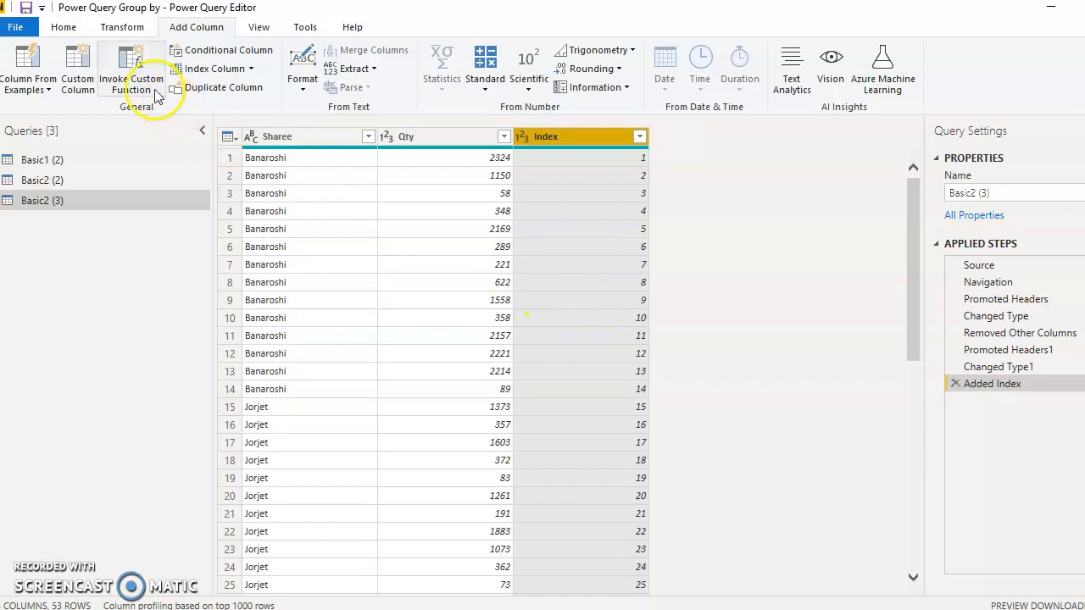
Open the M code of Basic2 (3) in the Advanced Editor and examine the Added Index line
click(65, 28)
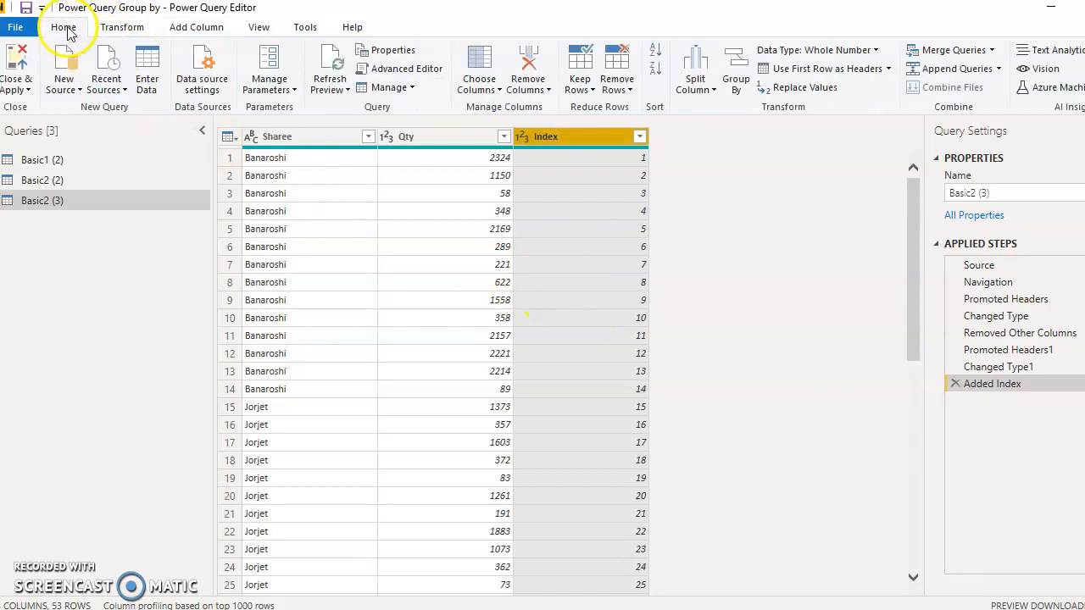
click(410, 69)
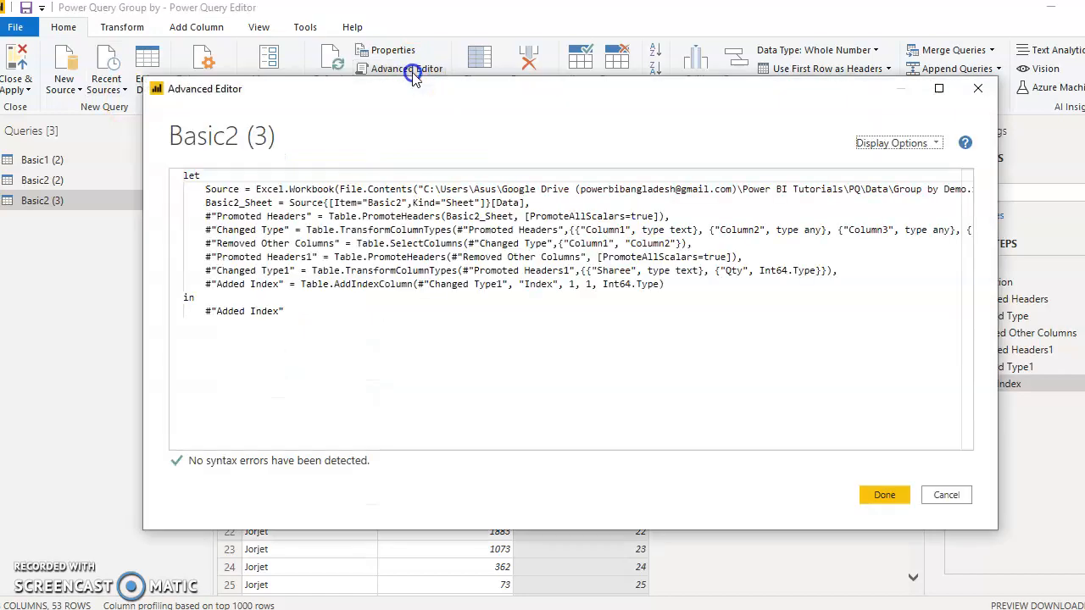
drag(436, 90, 462, 221)
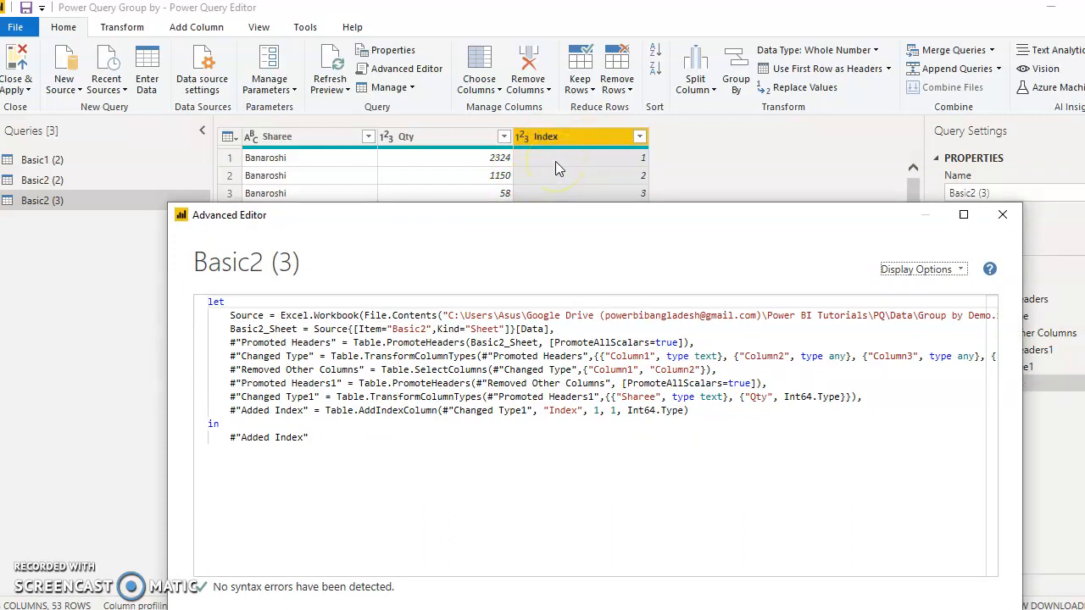
click(229, 410)
drag(314, 418, 694, 412)
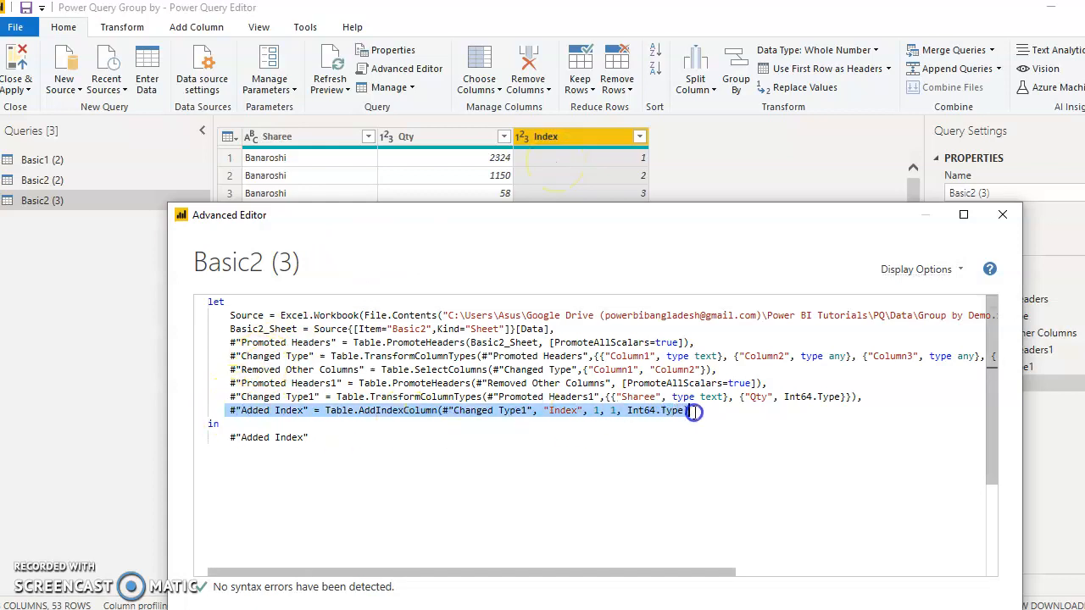
drag(763, 226, 632, 208)
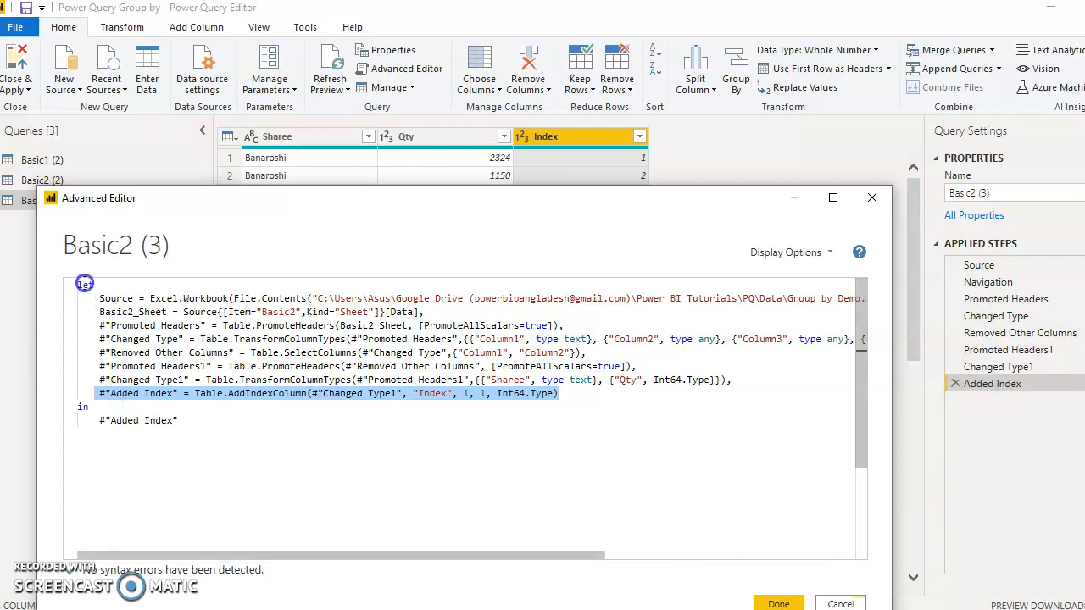
drag(99, 396, 542, 393)
click(257, 406)
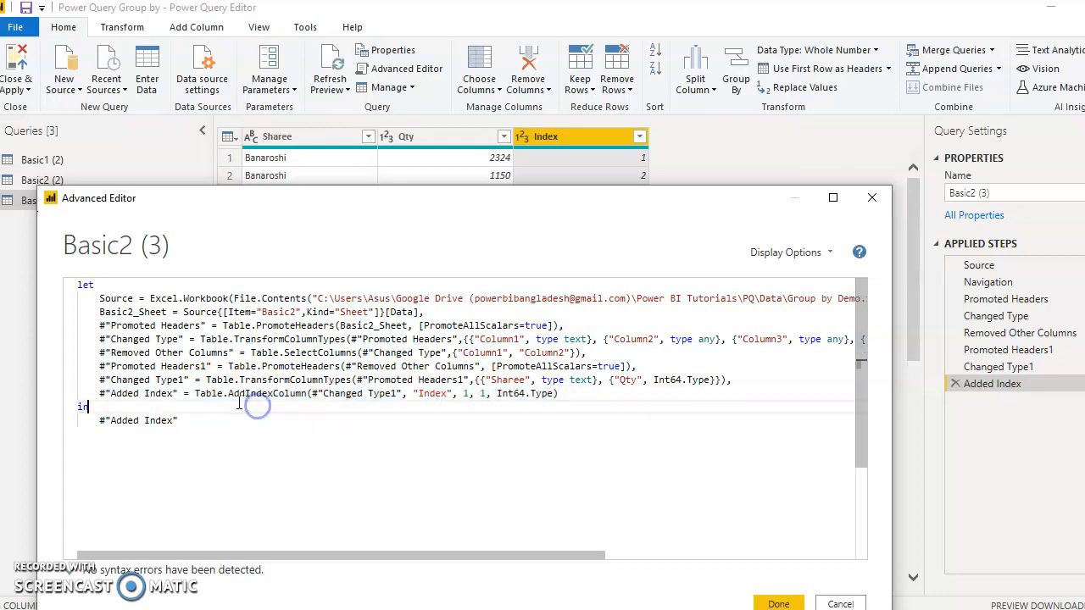
Examine the Table.AddIndexColumn function name and its first argument, the preceding step #"Changed Type1"
drag(195, 396, 302, 395)
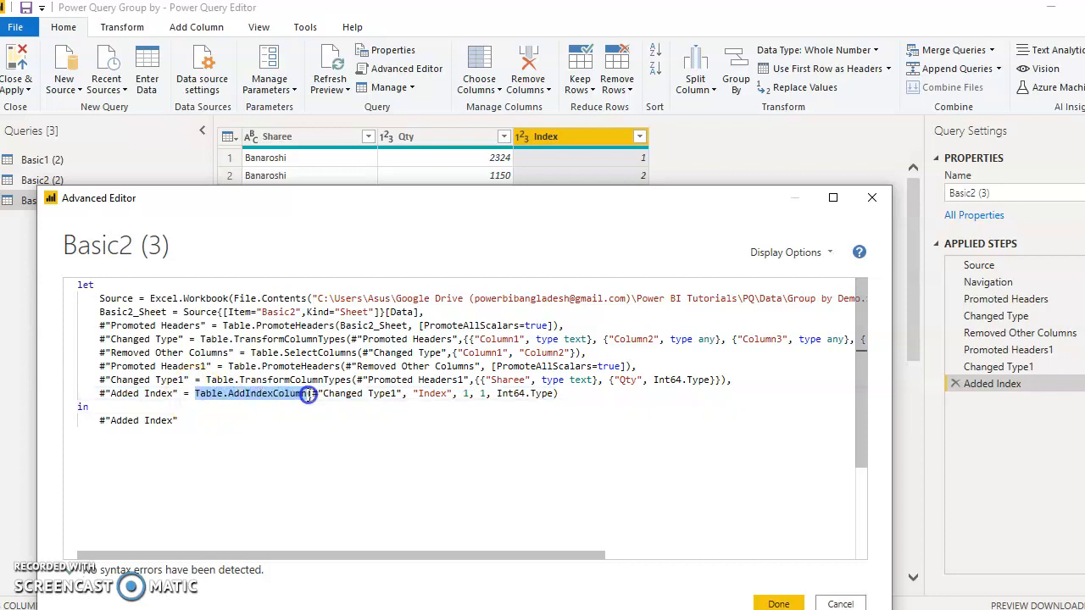
click(366, 426)
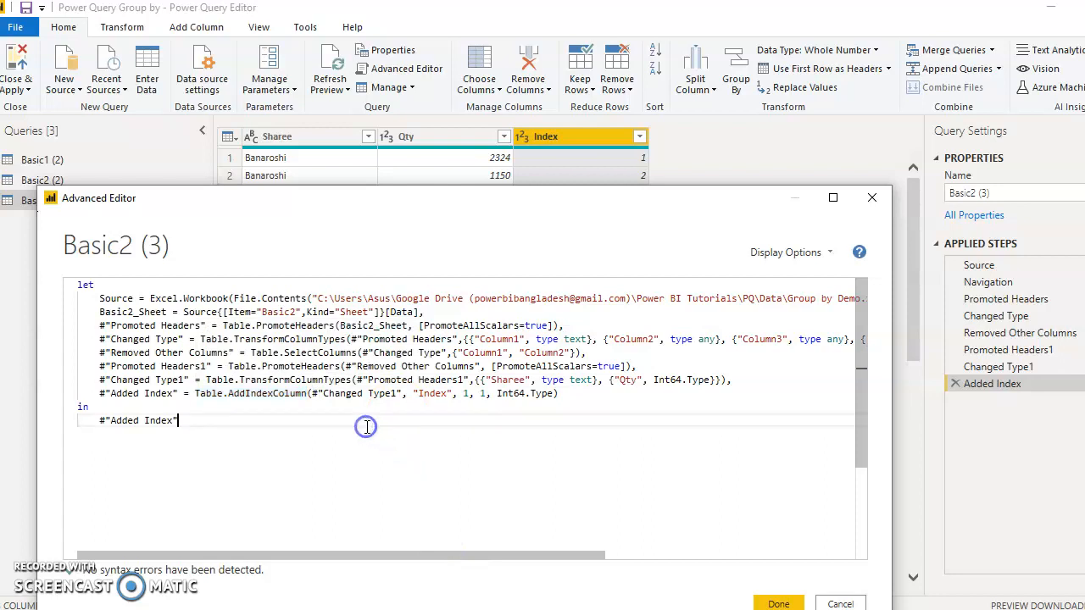
click(312, 394)
drag(312, 393, 405, 395)
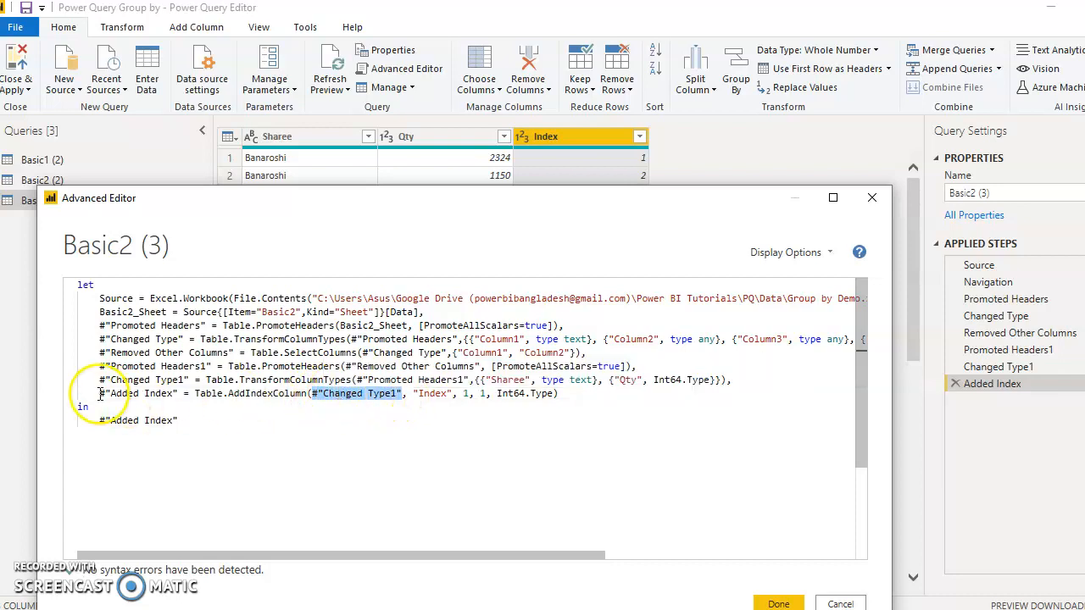
click(315, 394)
drag(316, 393, 403, 396)
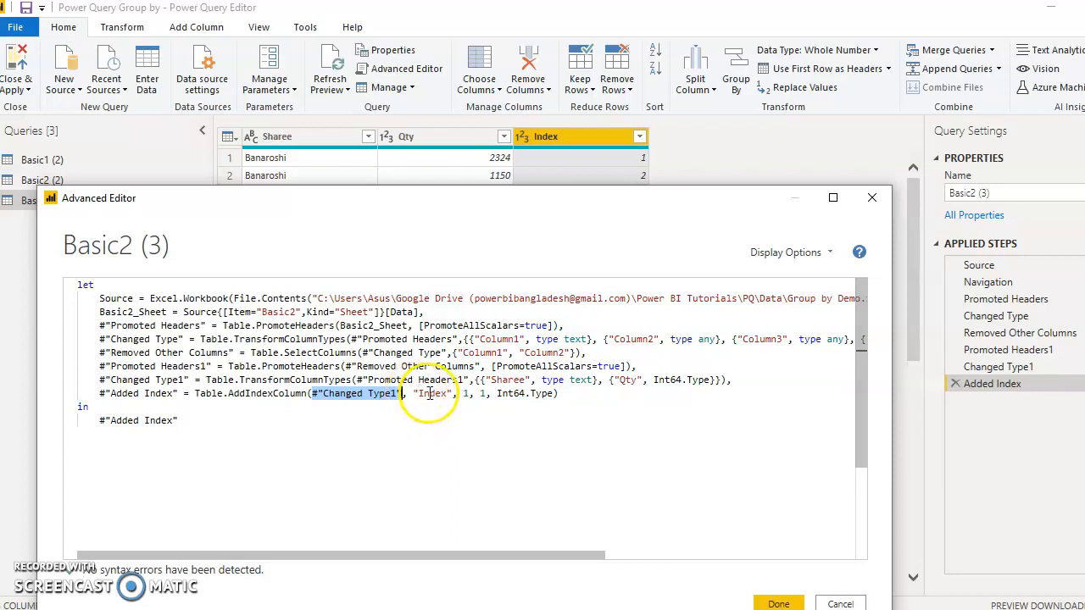
Change the new column name in the Table.AddIndexColumn code to "Index11" and apply the edited query
double_click(430, 395)
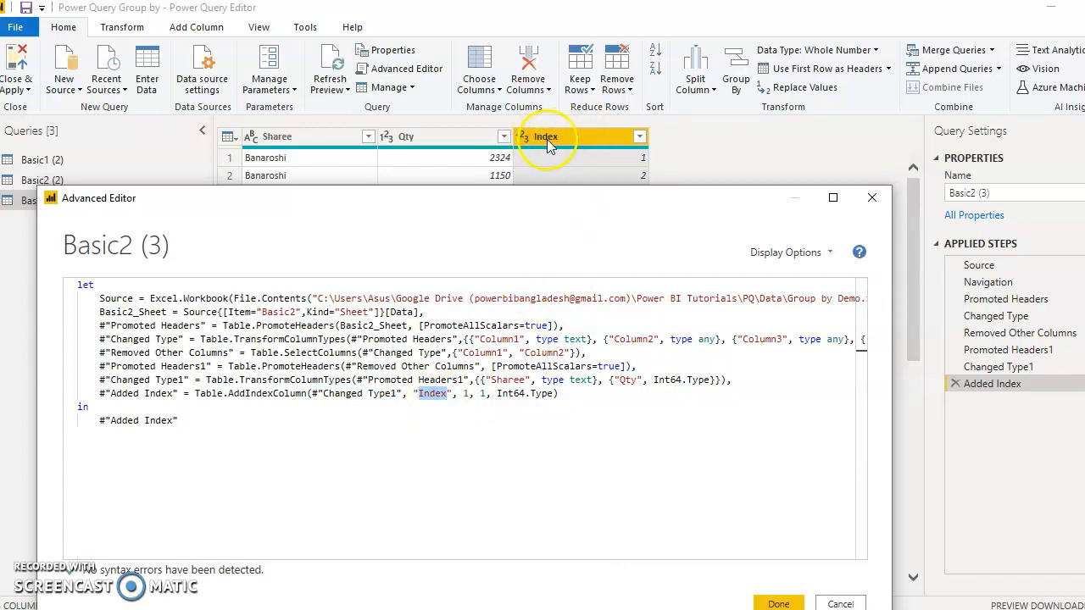
click(448, 395)
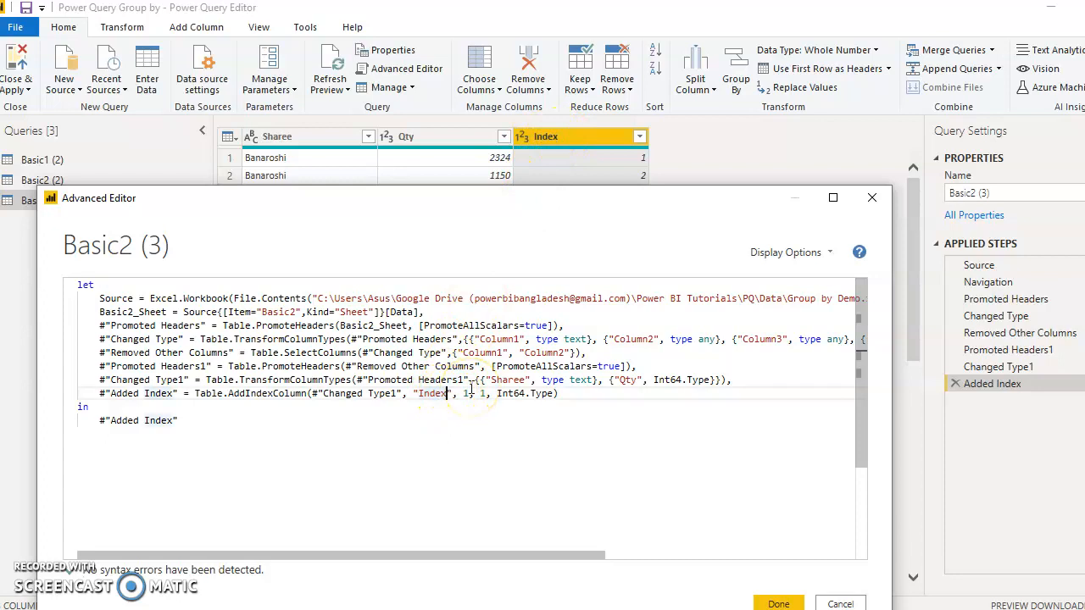
text(_)
text(11)
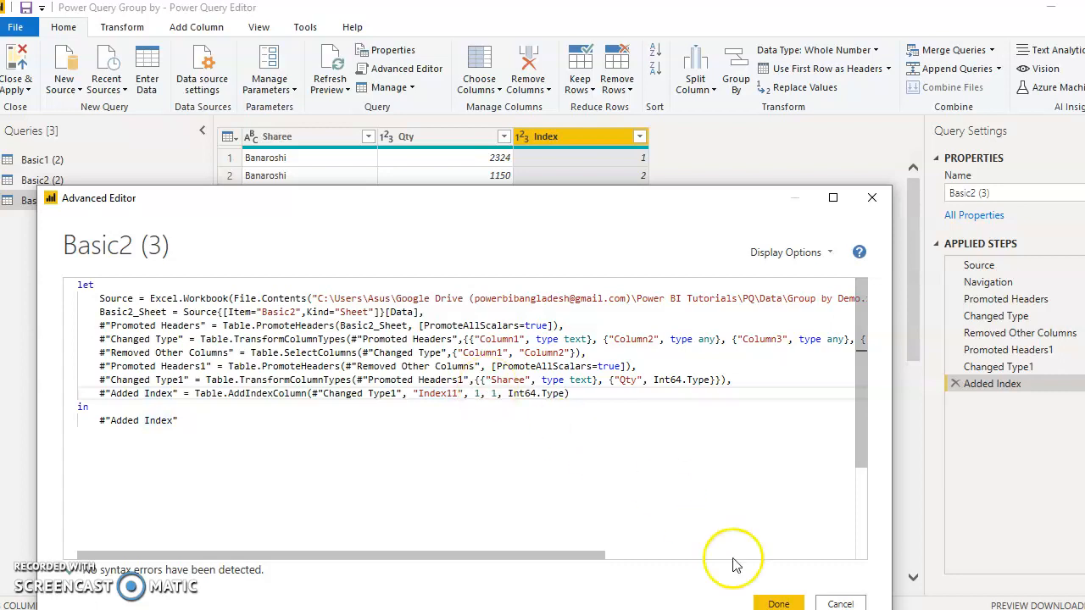
click(776, 601)
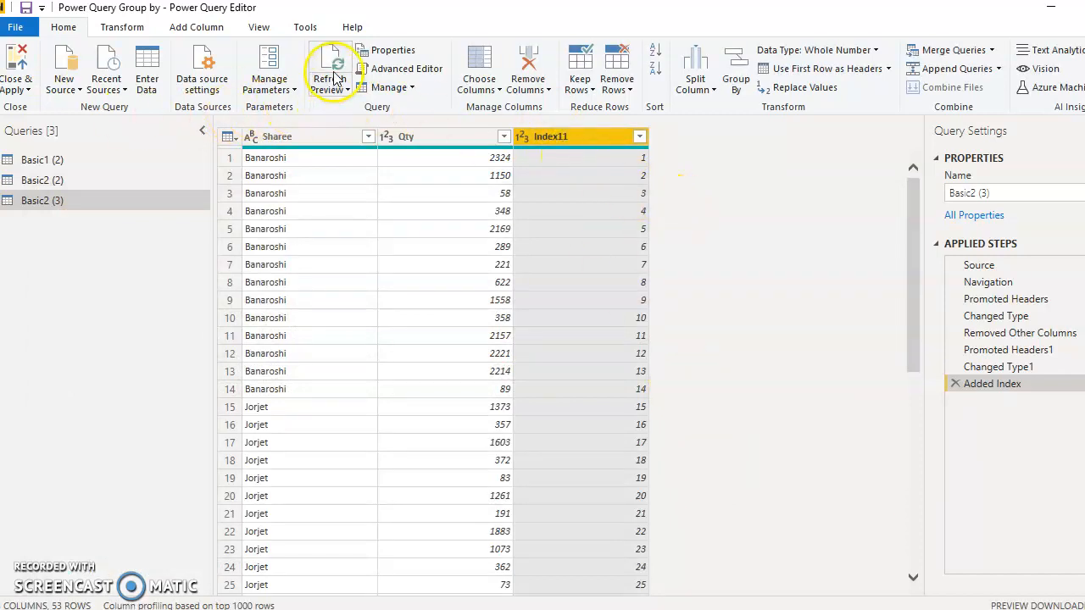
Set the starting value in the Table.AddIndexColumn code of Basic2 (3) to 0 and apply the edit
click(377, 68)
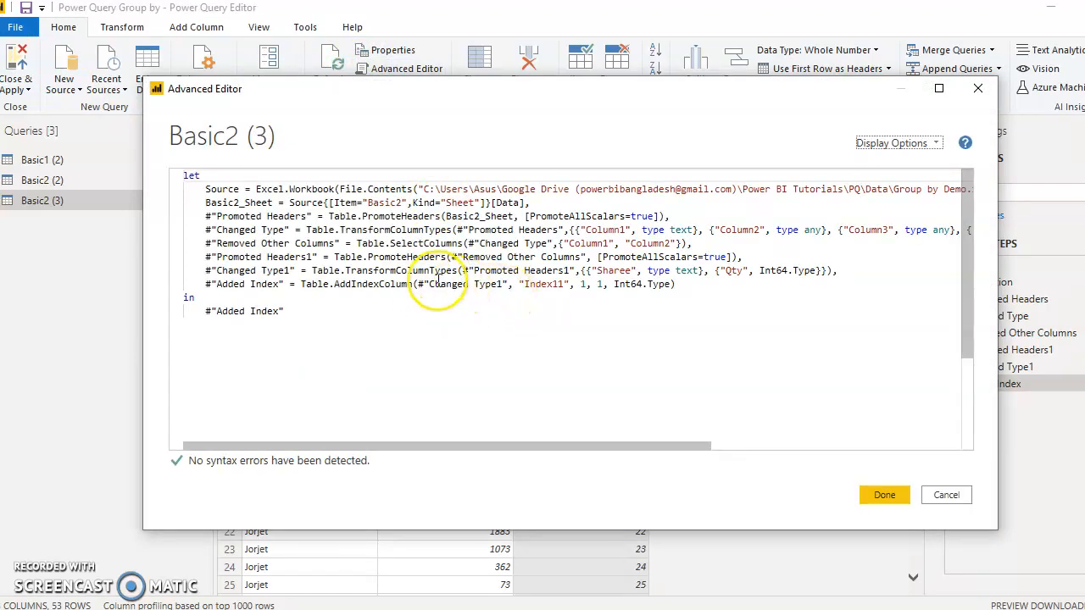
drag(417, 284, 571, 285)
drag(656, 99, 589, 195)
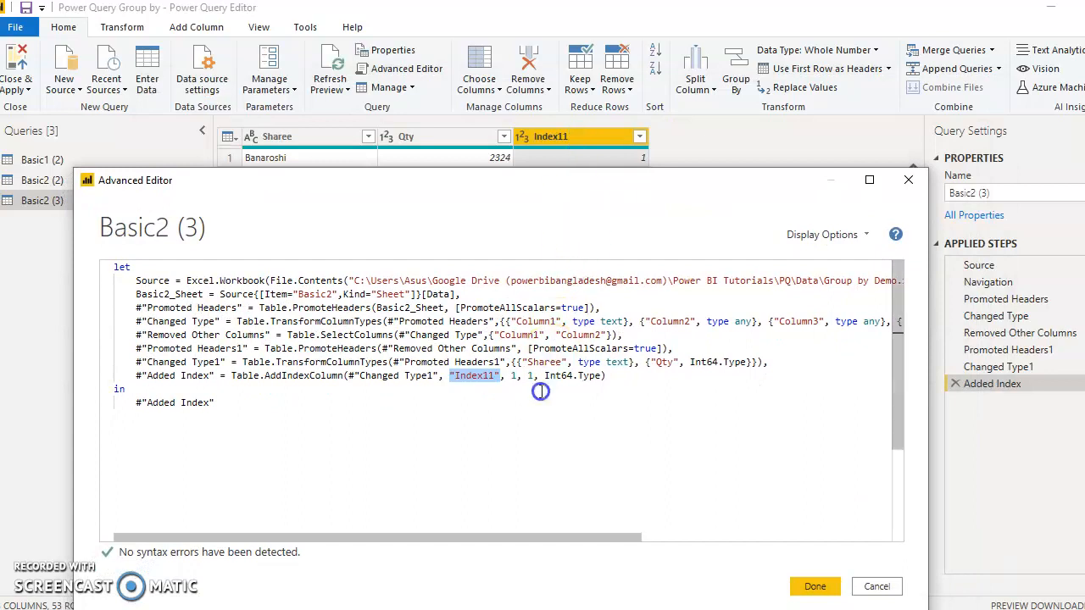
click(513, 376)
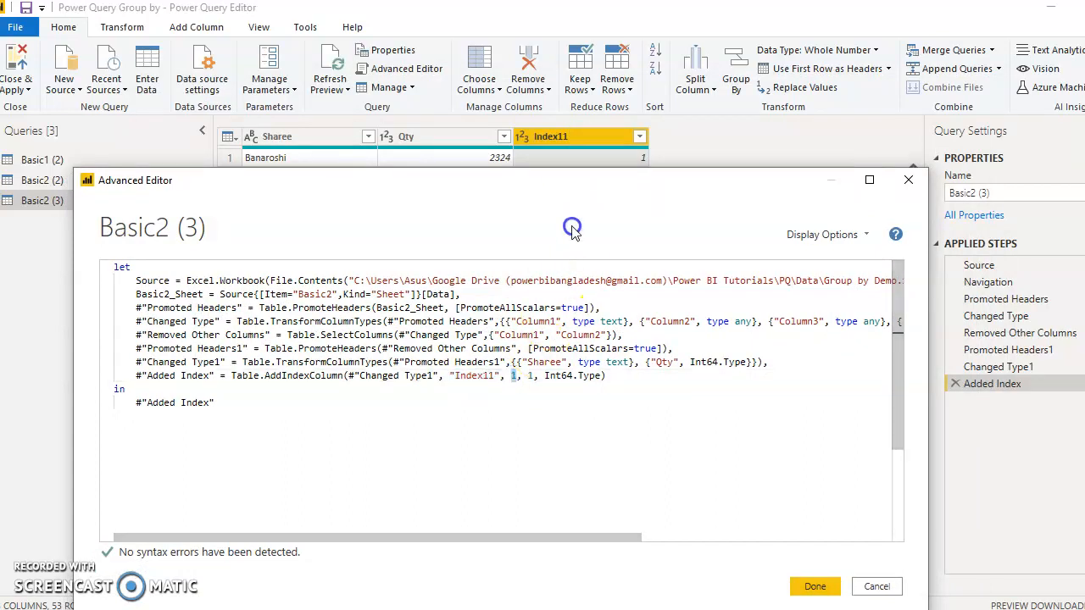
drag(590, 188, 591, 194)
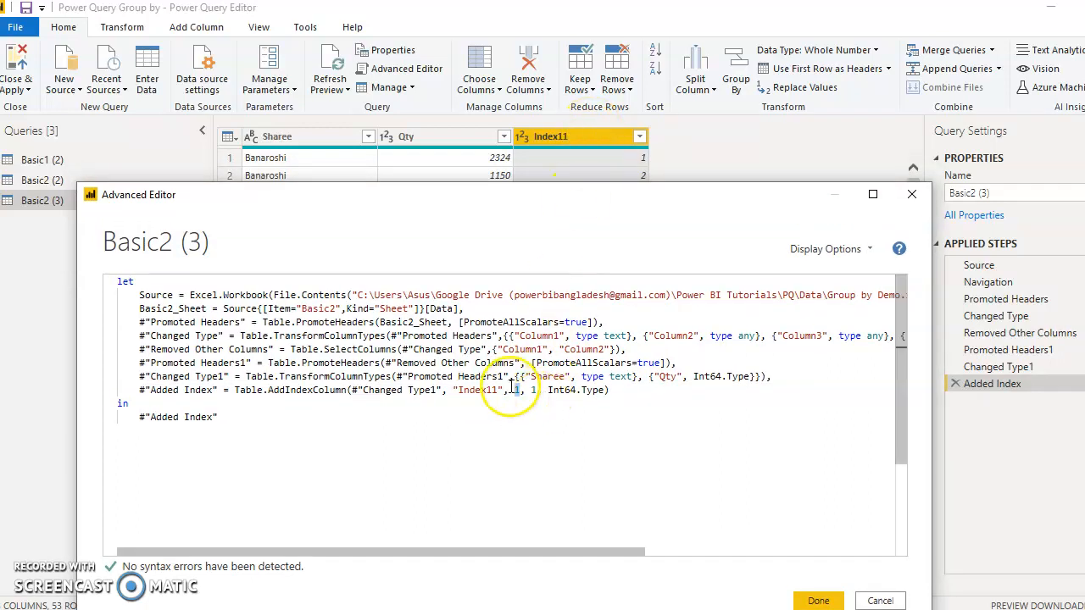
click(517, 398)
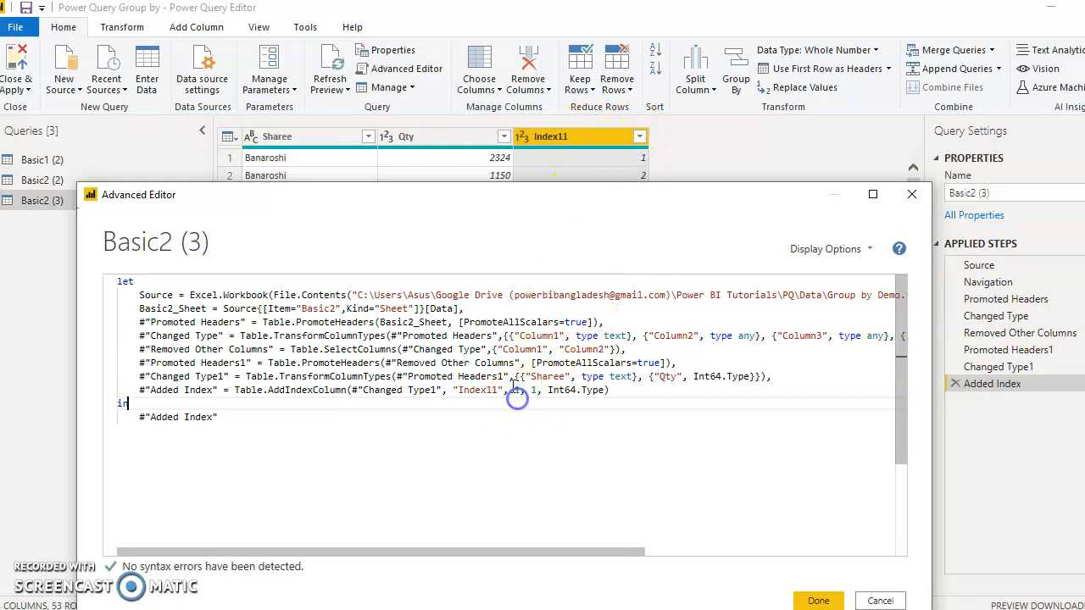
click(515, 390)
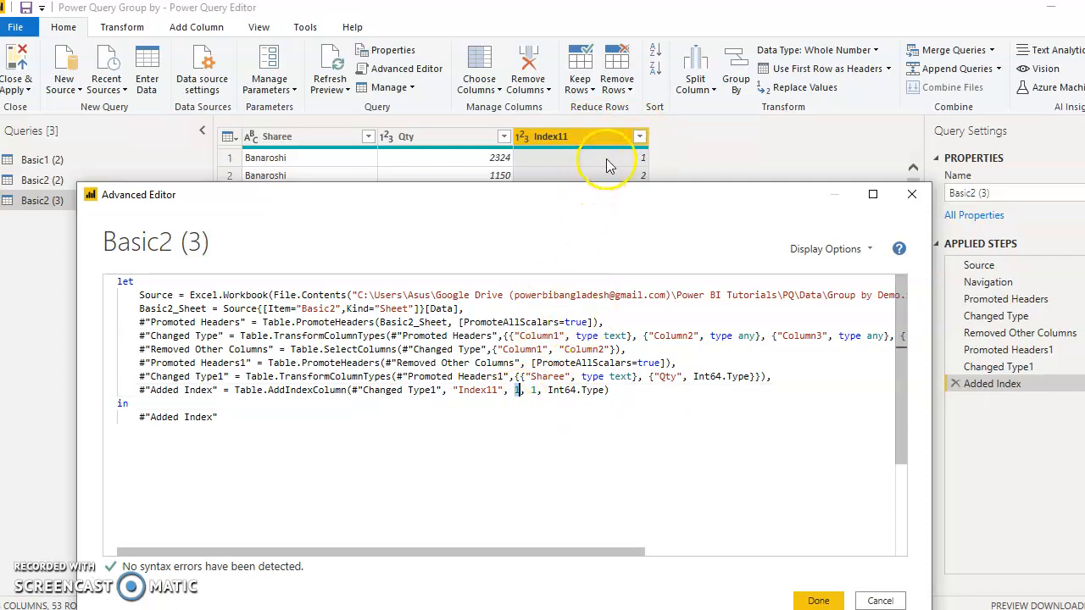
key(Delete)
text(0)
click(815, 599)
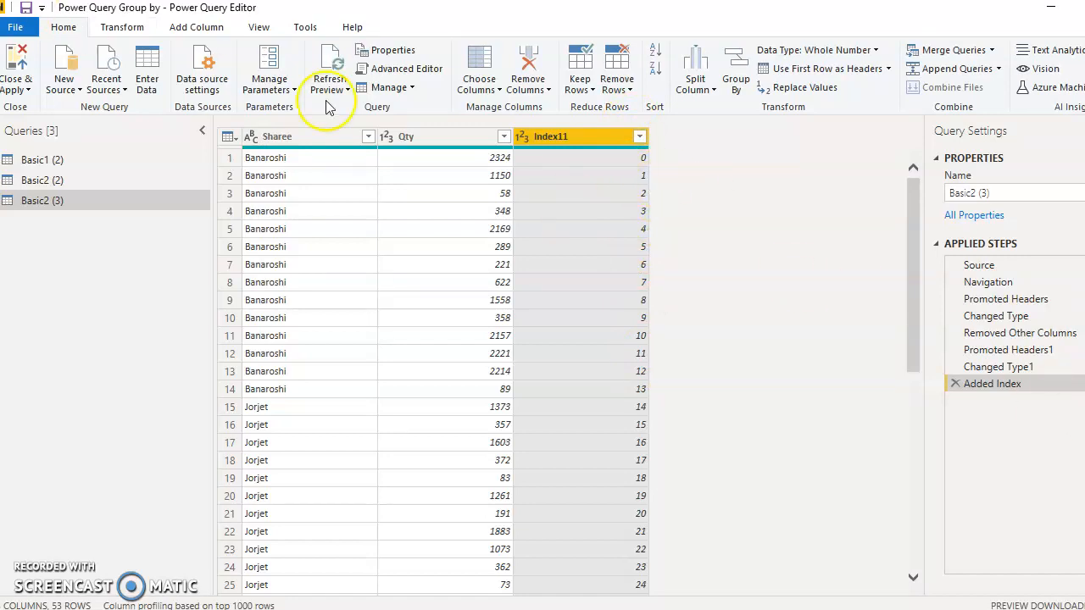
Set the index start value to 1 and the increment to 2 in the query code, and apply the edit
click(399, 68)
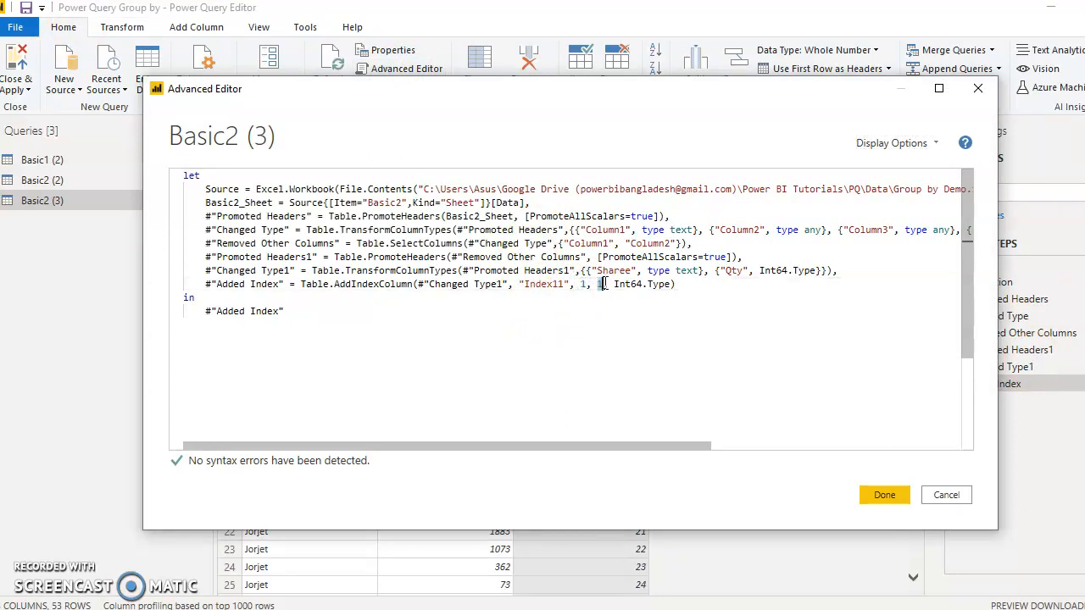
drag(628, 107, 604, 234)
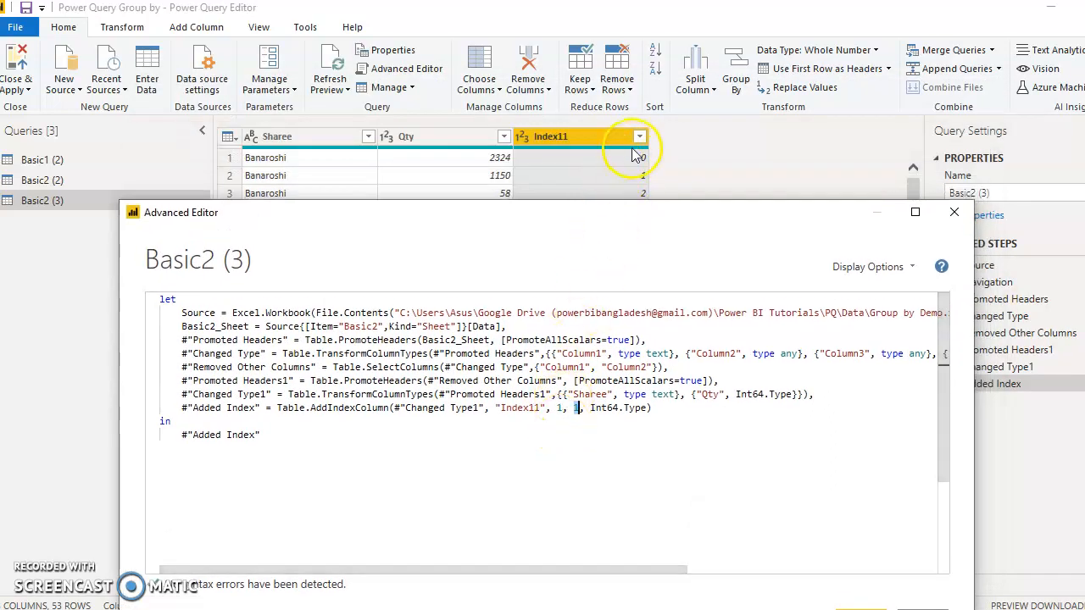
click(575, 409)
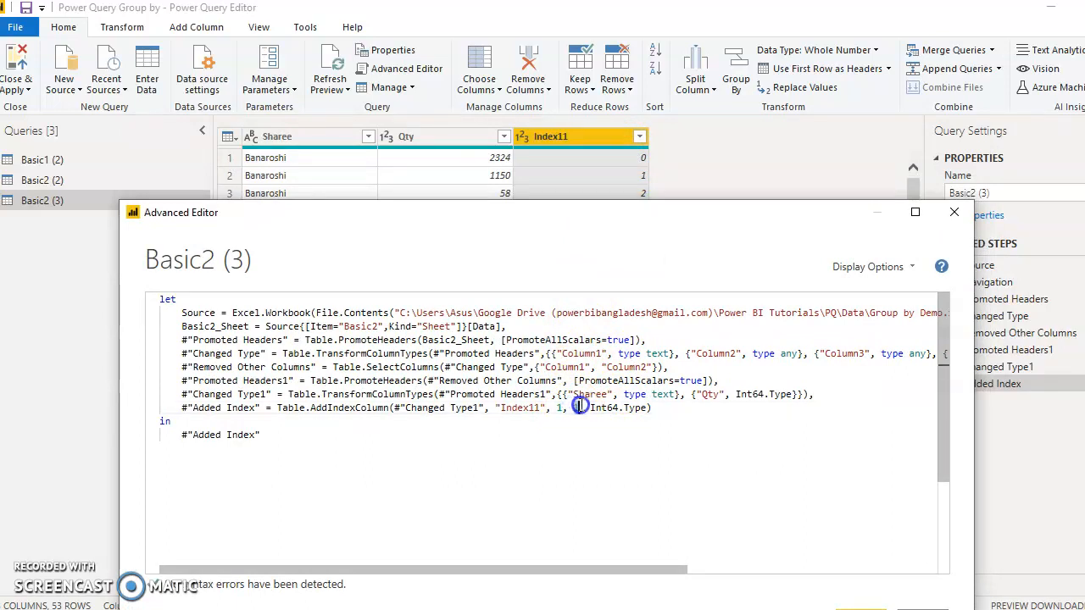
drag(602, 216, 596, 195)
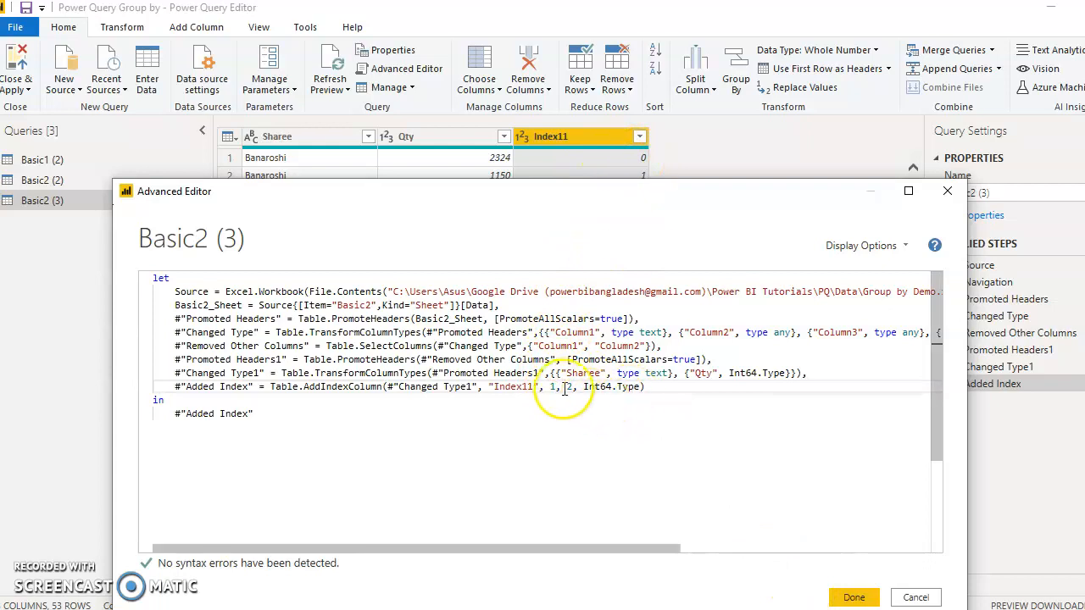
click(853, 597)
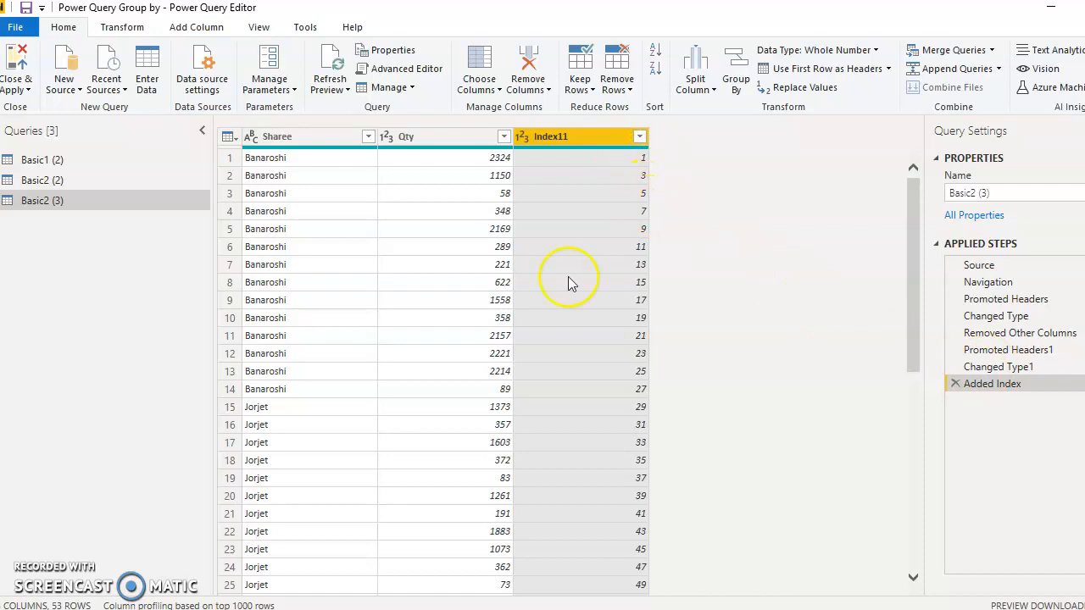
Reopen the code of Basic2 (3) and copy the whole Table.AddIndexColumn expression, through the closing parenthesis after Int64.Type
click(396, 70)
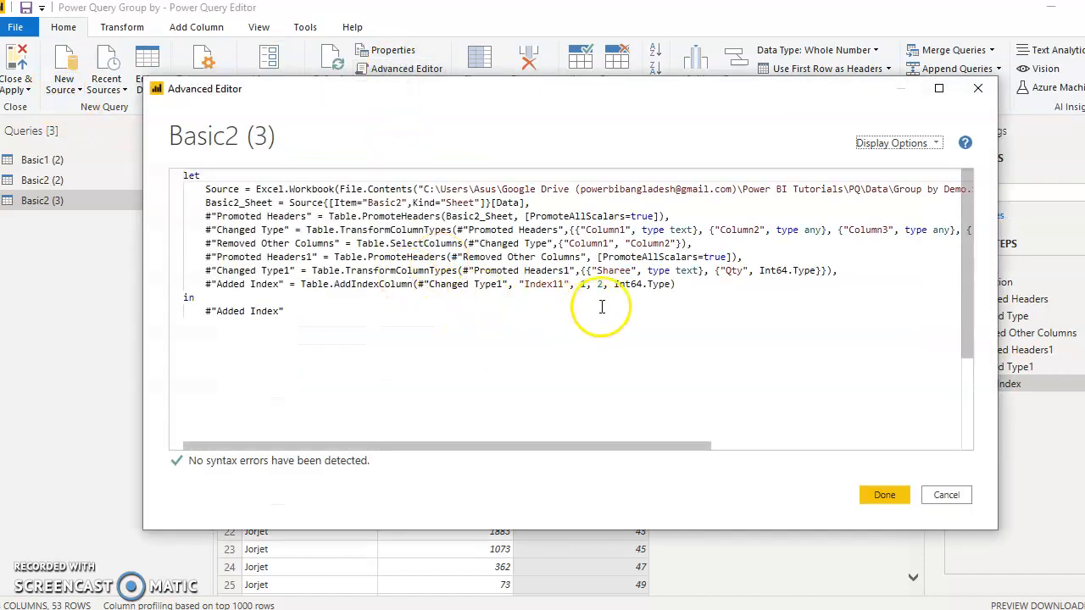
click(612, 285)
drag(613, 285, 673, 287)
click(615, 285)
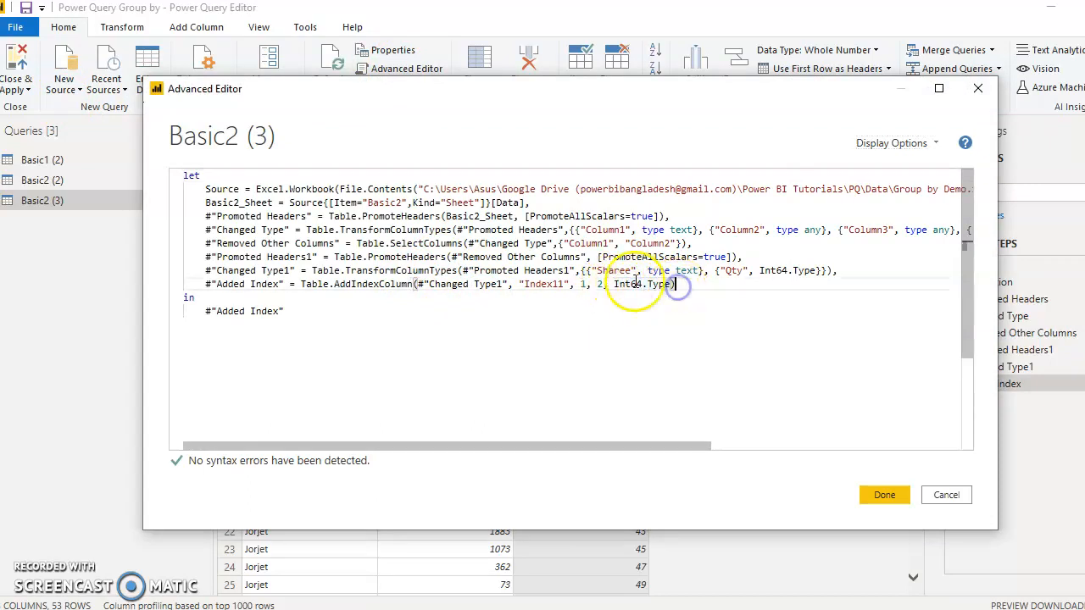
click(684, 286)
click(396, 287)
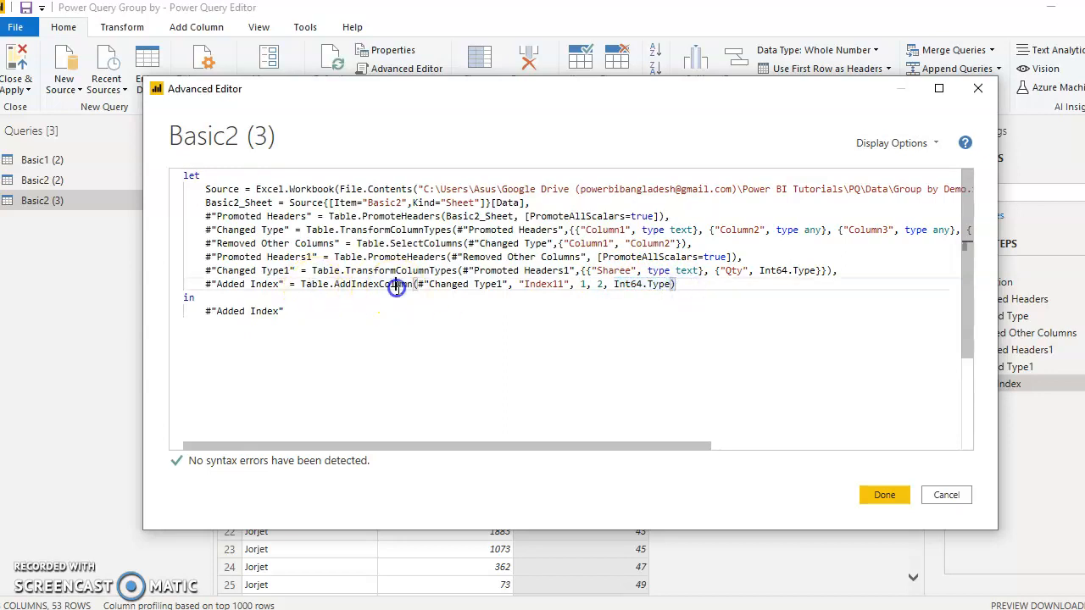
drag(300, 284, 701, 283)
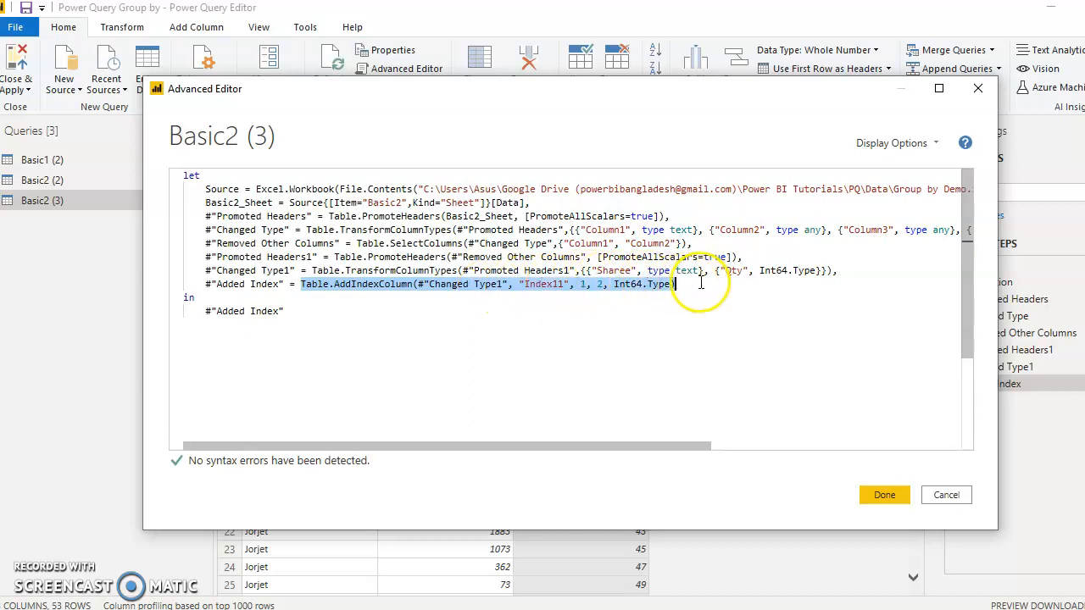
right_click(577, 282)
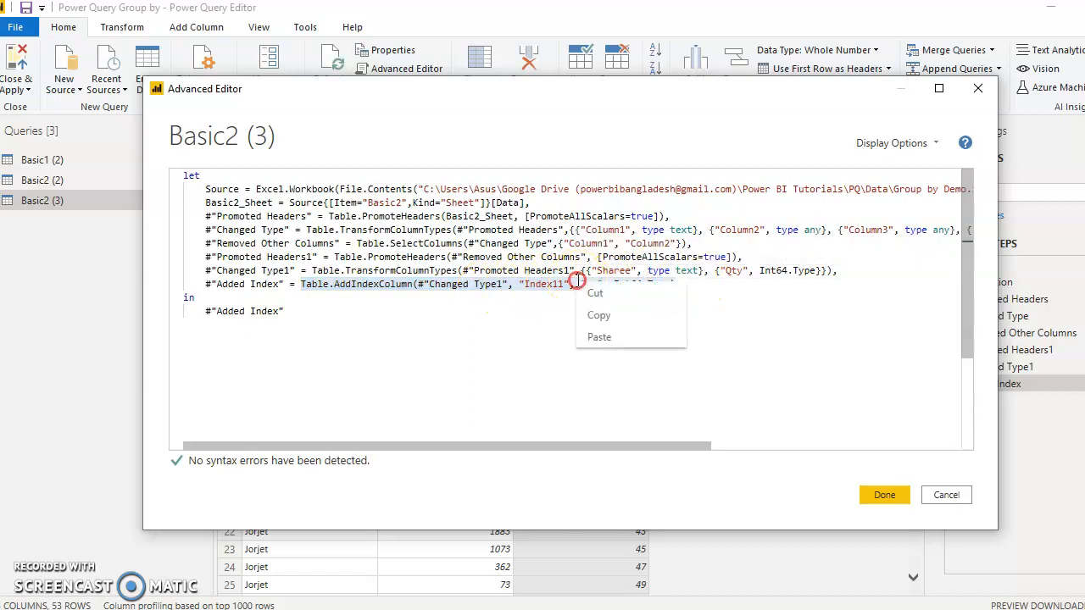
click(621, 315)
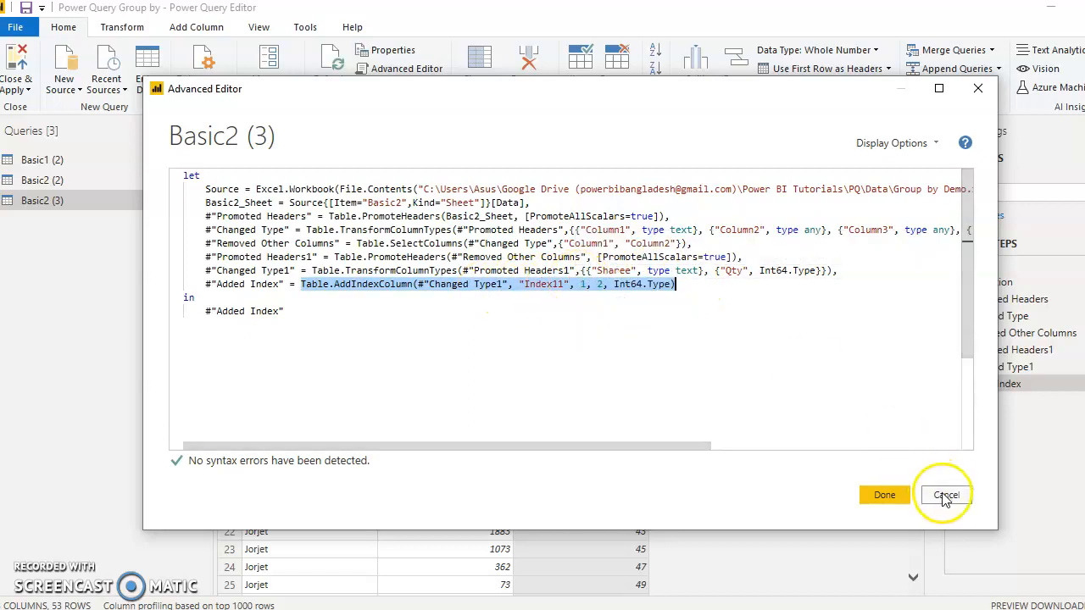
Review the #"Changed Type1" table argument and the "Index11" column name argument in the copied expression
click(507, 285)
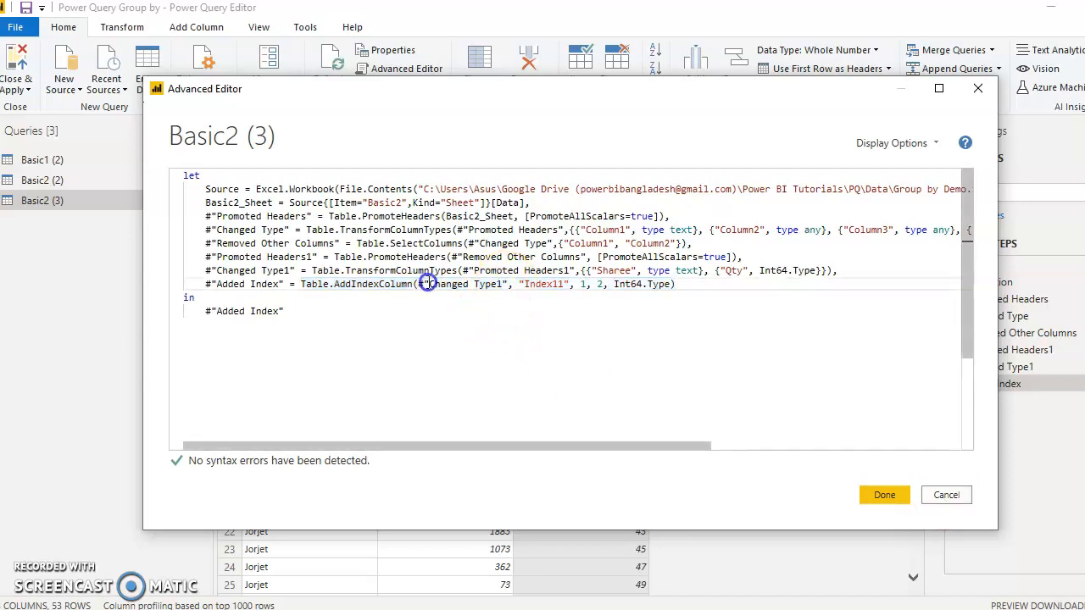
mouse_move(420, 284)
drag(419, 284, 468, 285)
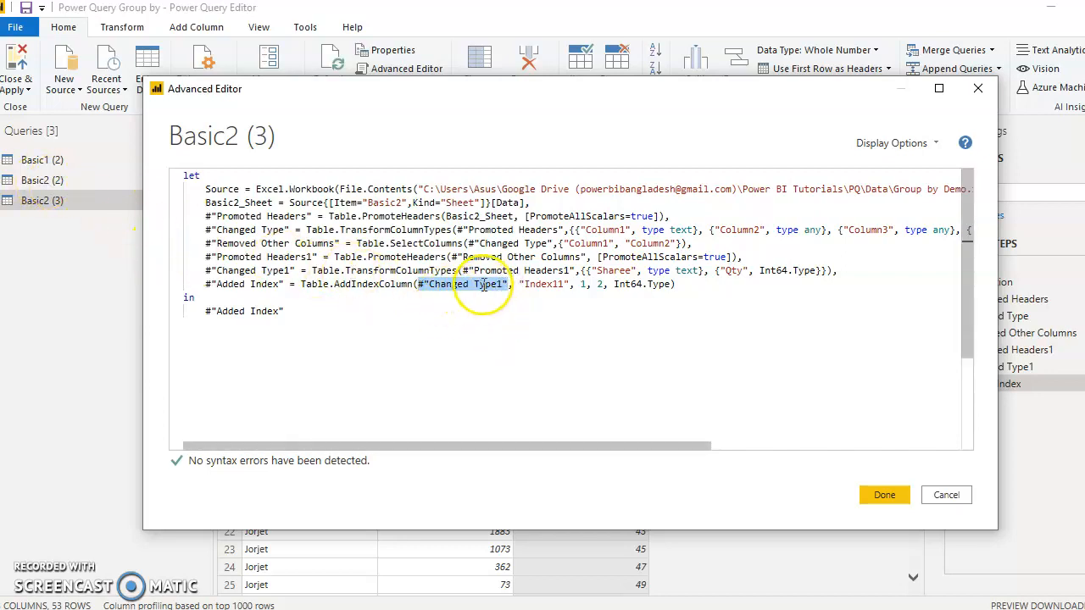
click(532, 284)
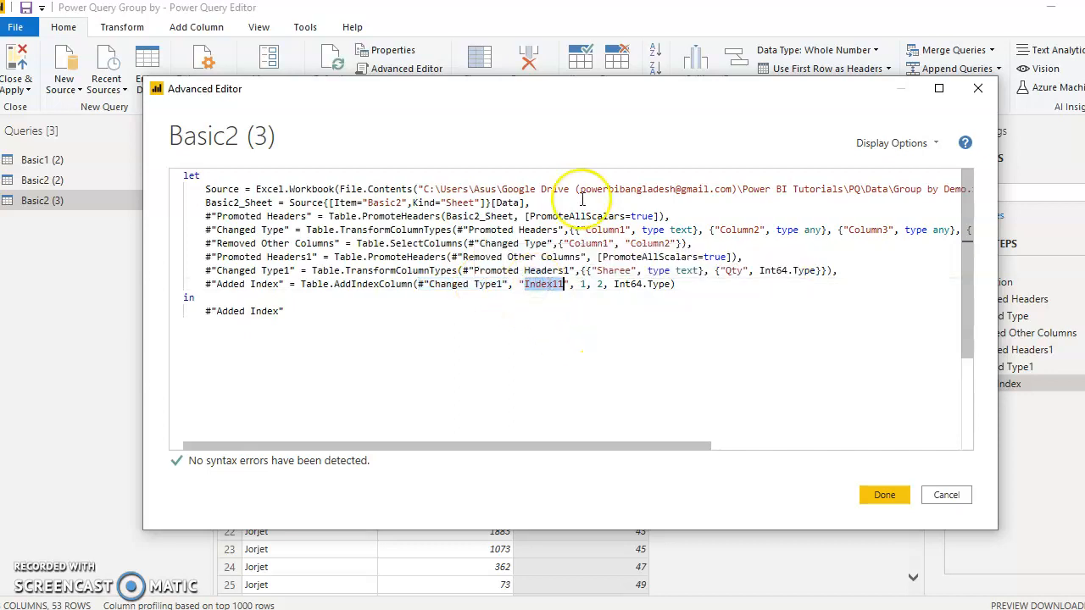
Compare the "Index11" name in the Basic2 (3) code with the column header in the table behind it
drag(581, 100, 563, 257)
click(566, 137)
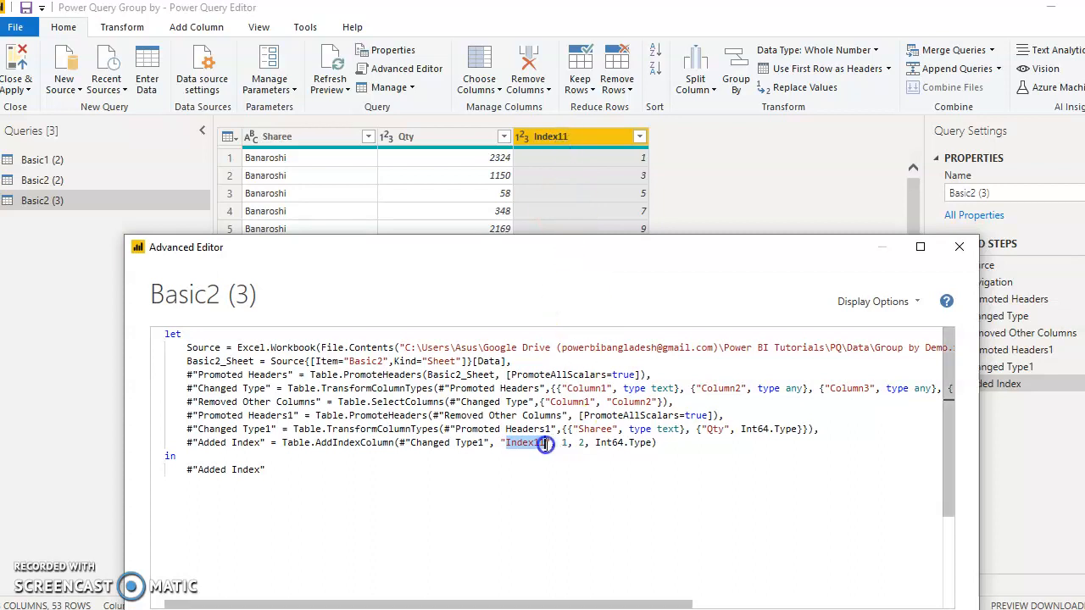
drag(564, 244, 572, 134)
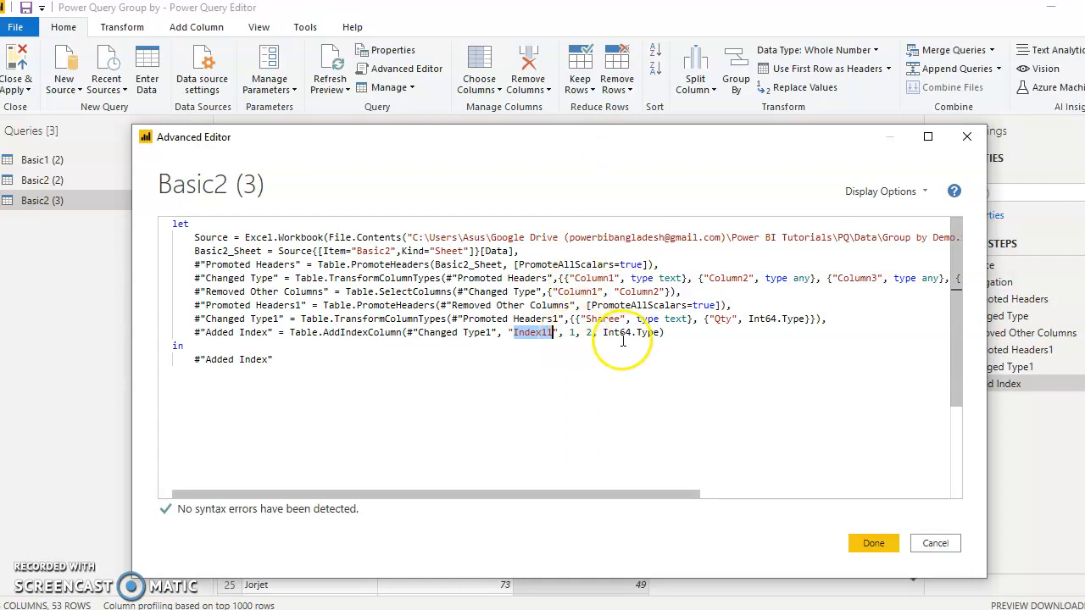
Copy the whole Table.AddIndexColumn expression from the Basic2 (3) code and close the code without applying changes
drag(681, 335, 289, 331)
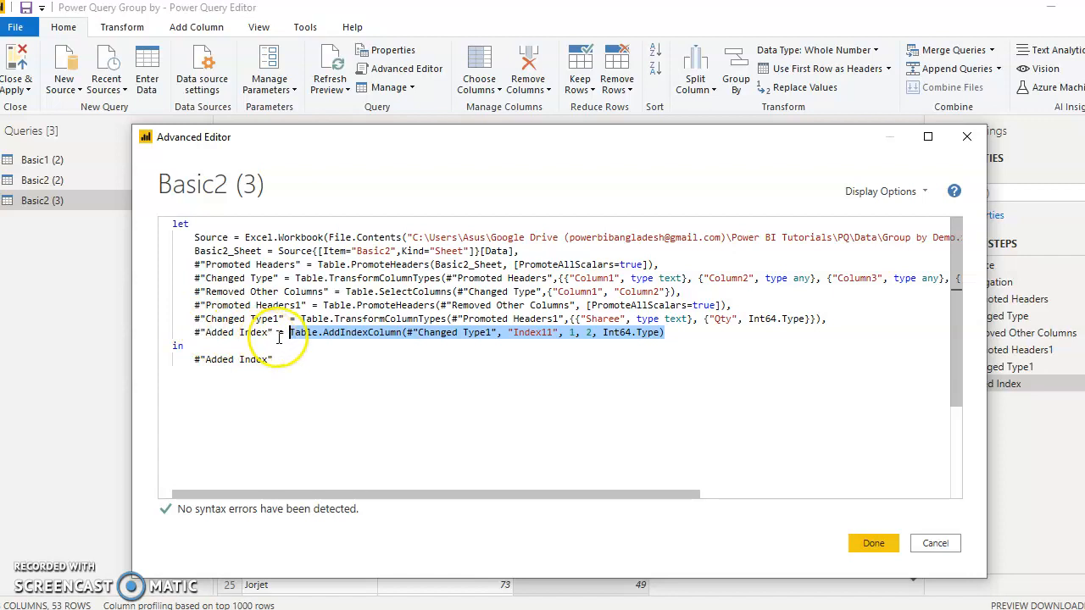
right_click(364, 334)
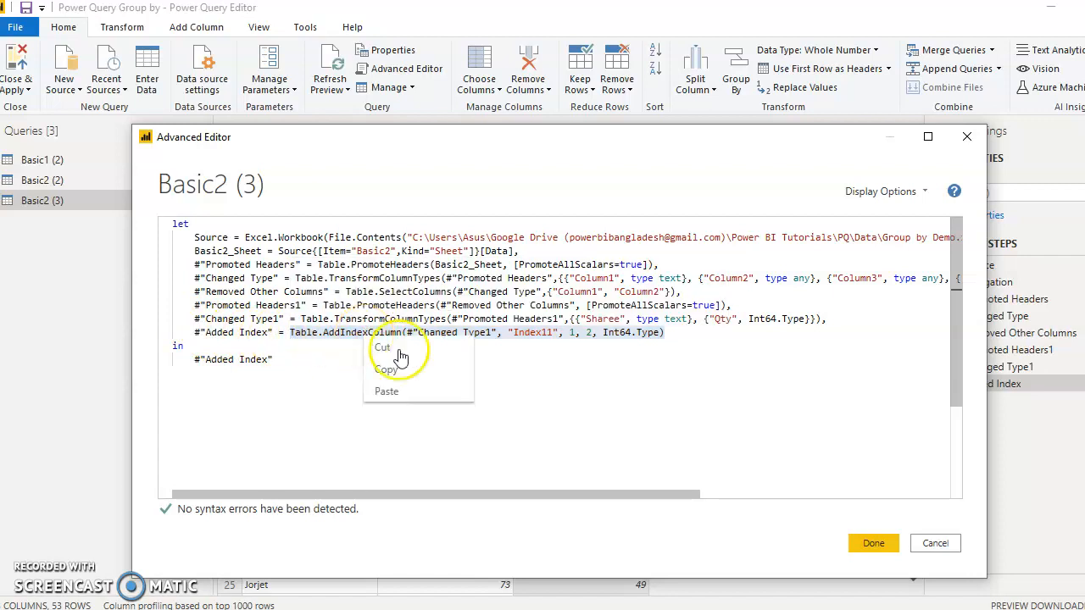
click(394, 366)
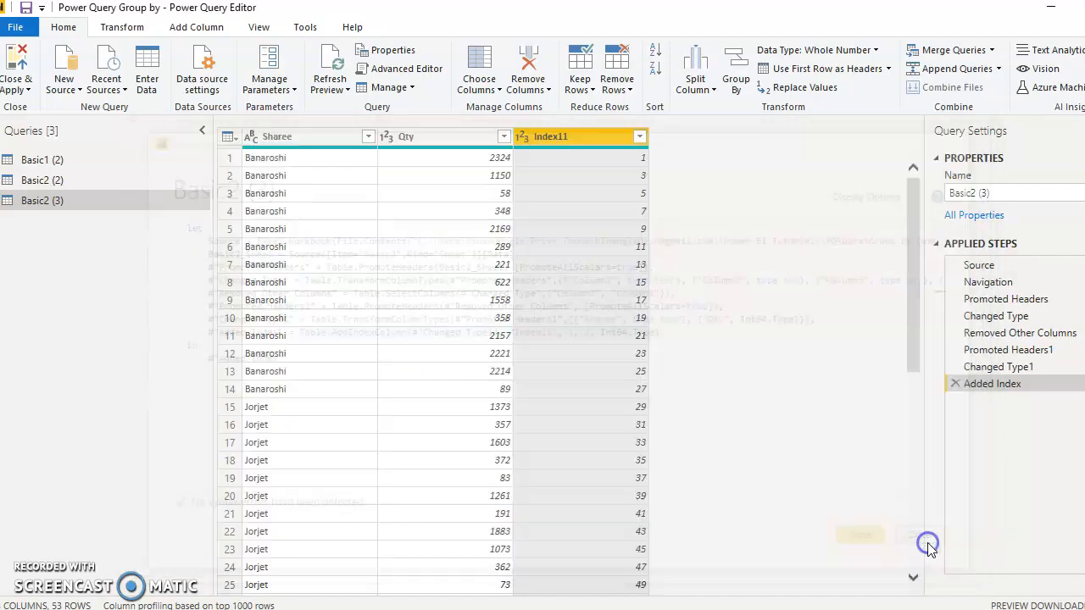
click(921, 545)
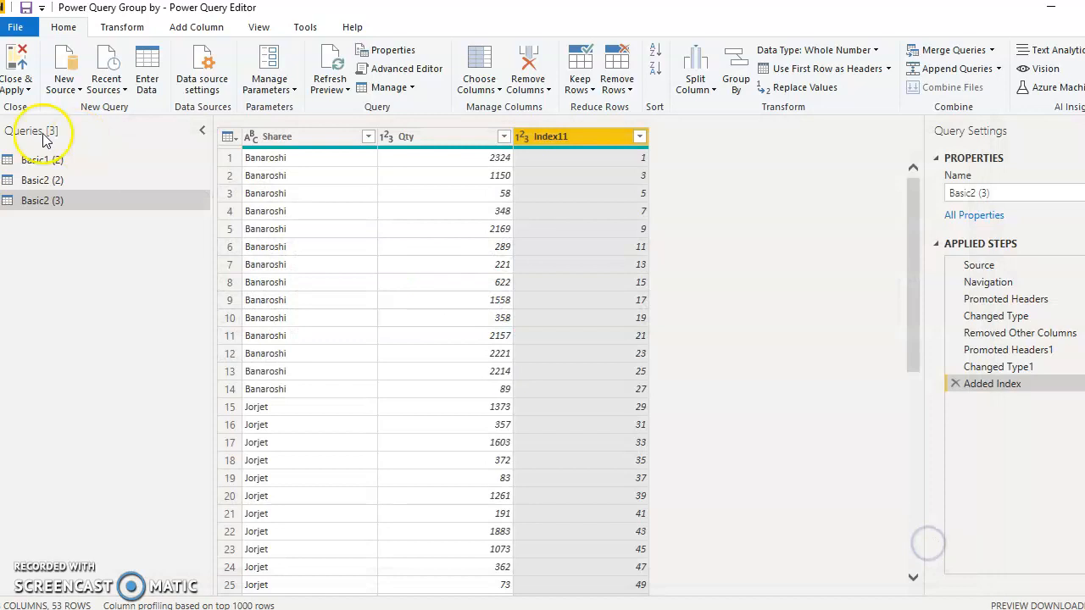
Start a custom column in query Basic2 (2), paste the copied Table.AddIndexColumn expression as its formula and change "Index11" to "Index"
click(55, 178)
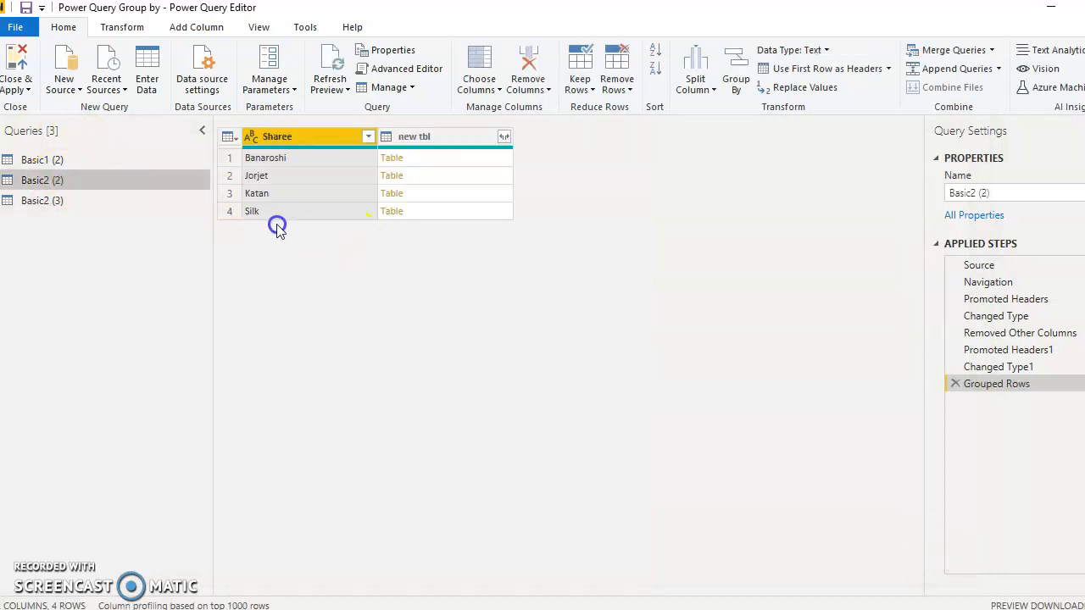
click(200, 66)
click(206, 28)
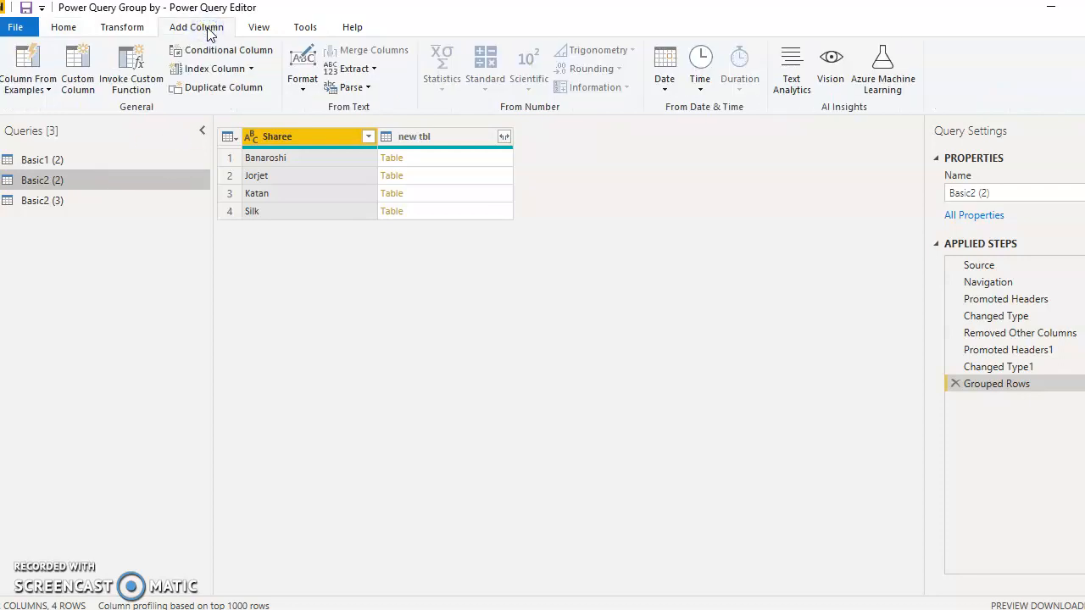
click(71, 68)
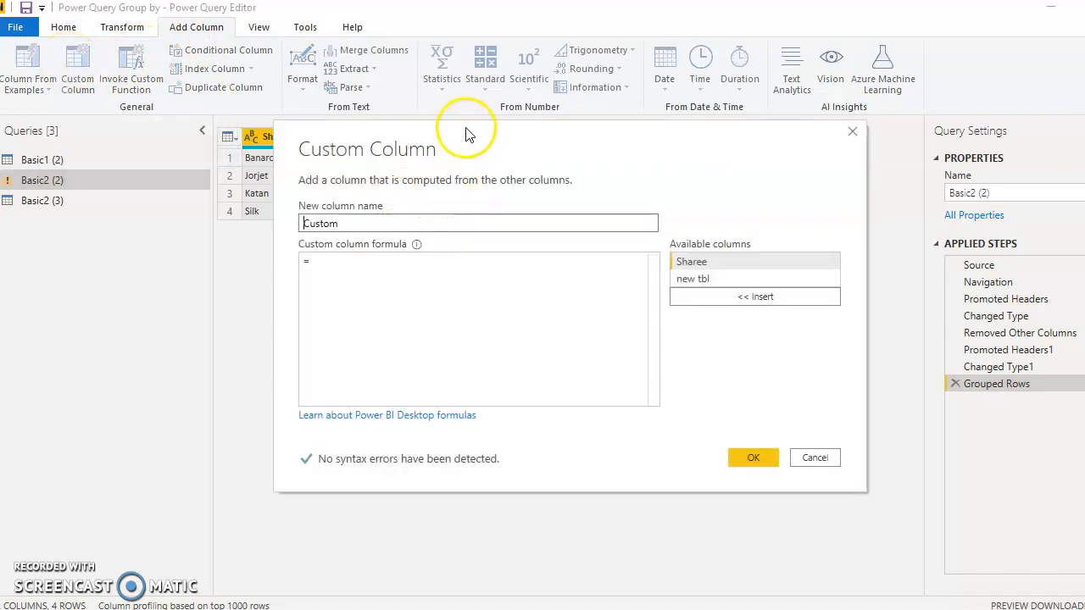
drag(465, 198, 508, 249)
click(443, 338)
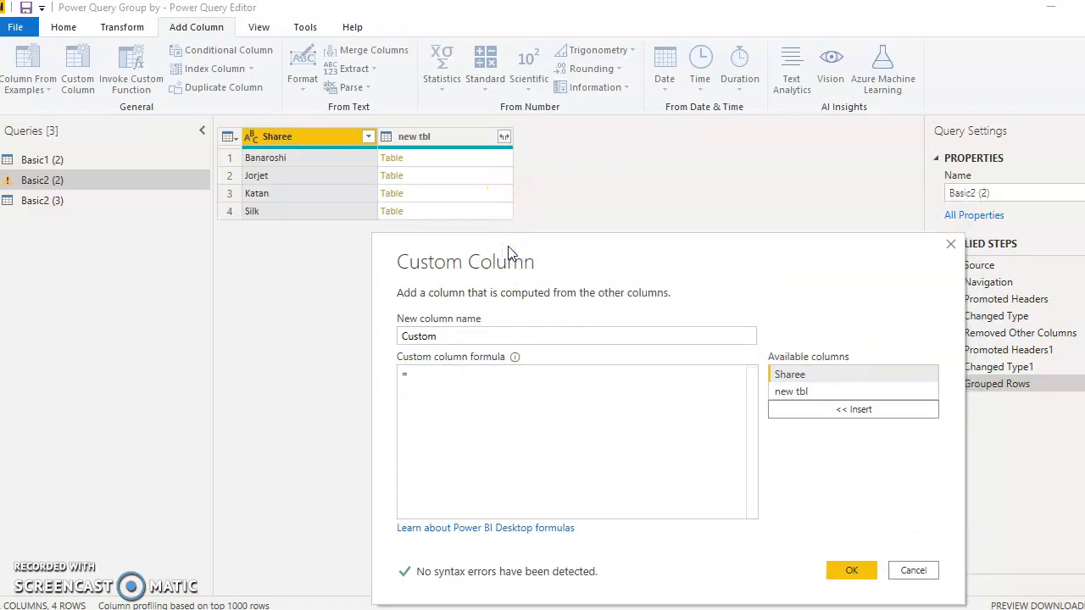
click(432, 375)
right_click(433, 375)
click(407, 434)
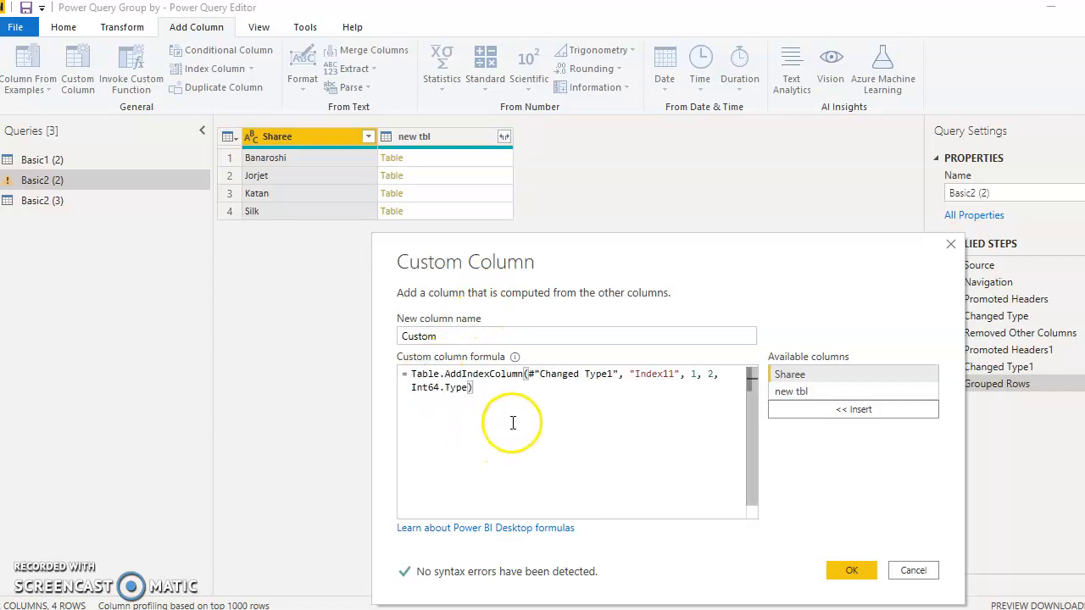
click(541, 430)
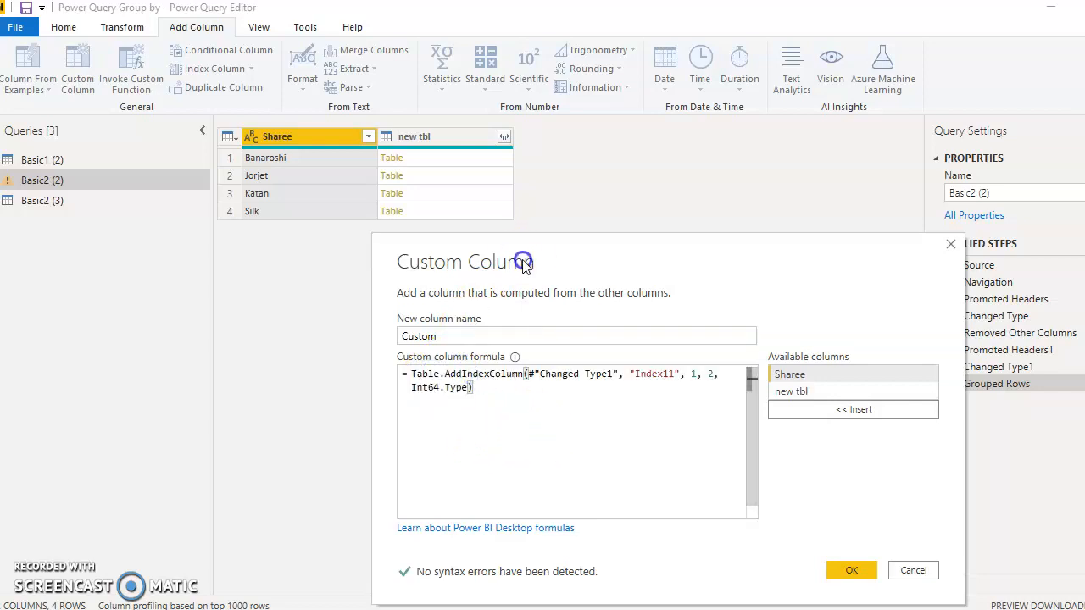
mouse_move(534, 252)
mouse_down()
mouse_move(543, 263)
mouse_move(530, 250)
mouse_up()
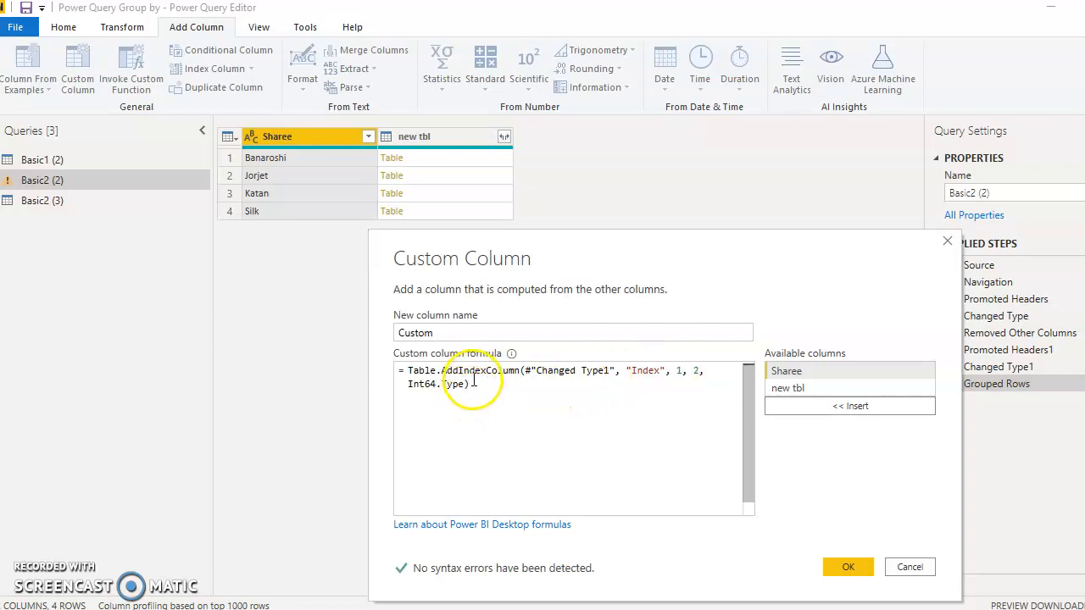
Replace the #"Changed Type1" argument in the formula with [new tbl] and create the column under the name Custom
click(525, 372)
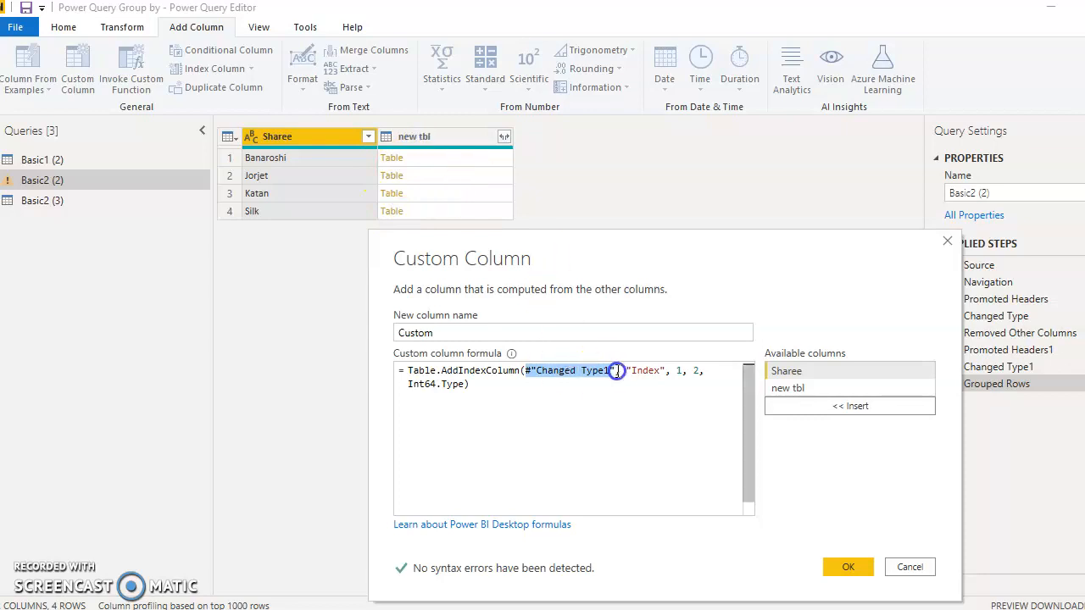
key(BackSpace)
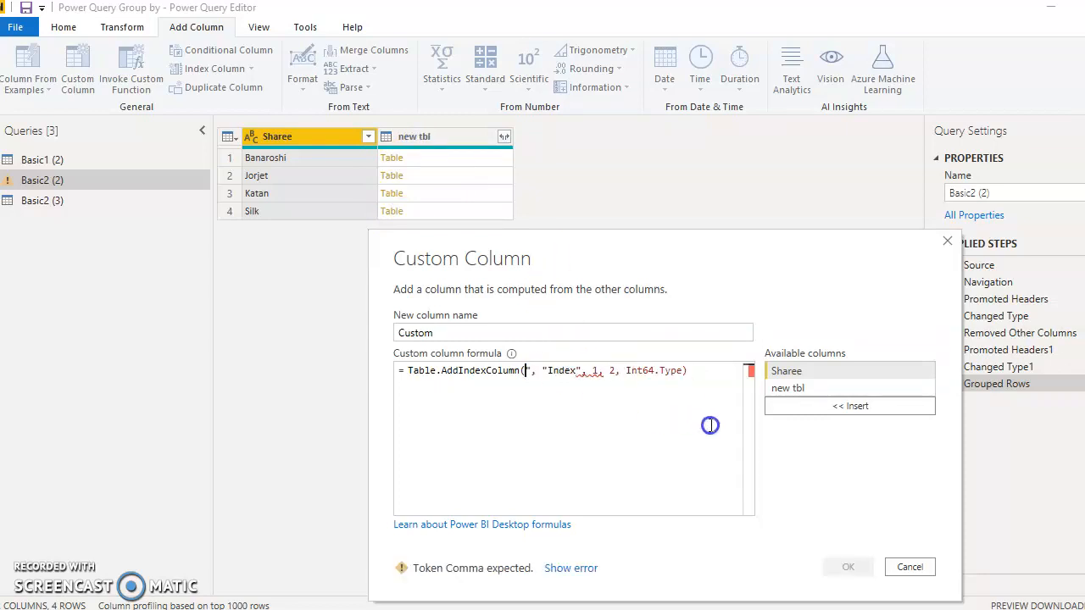
double_click(799, 392)
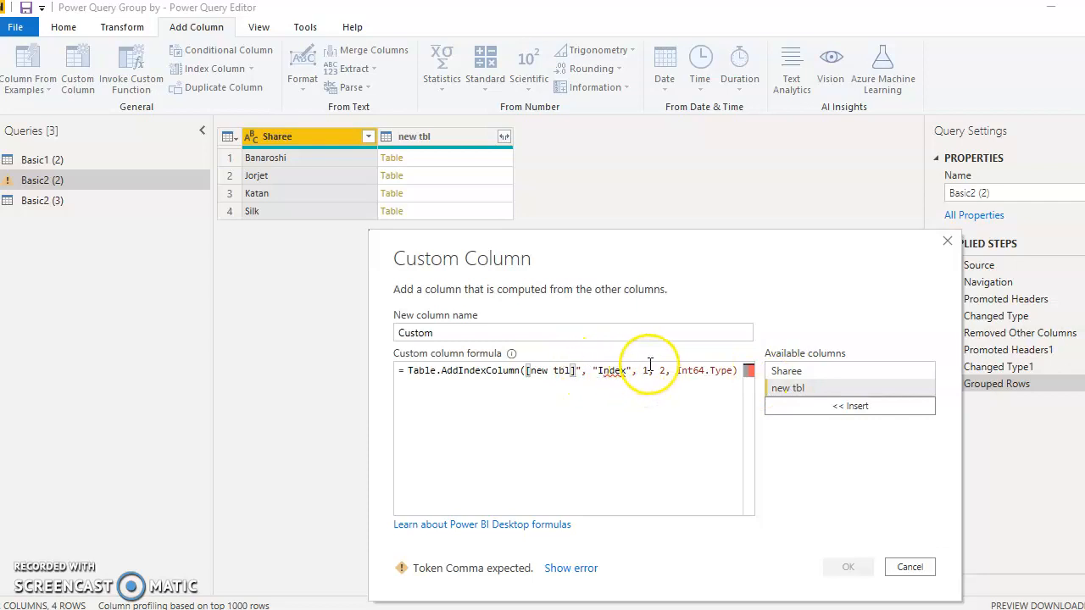
mouse_move(626, 370)
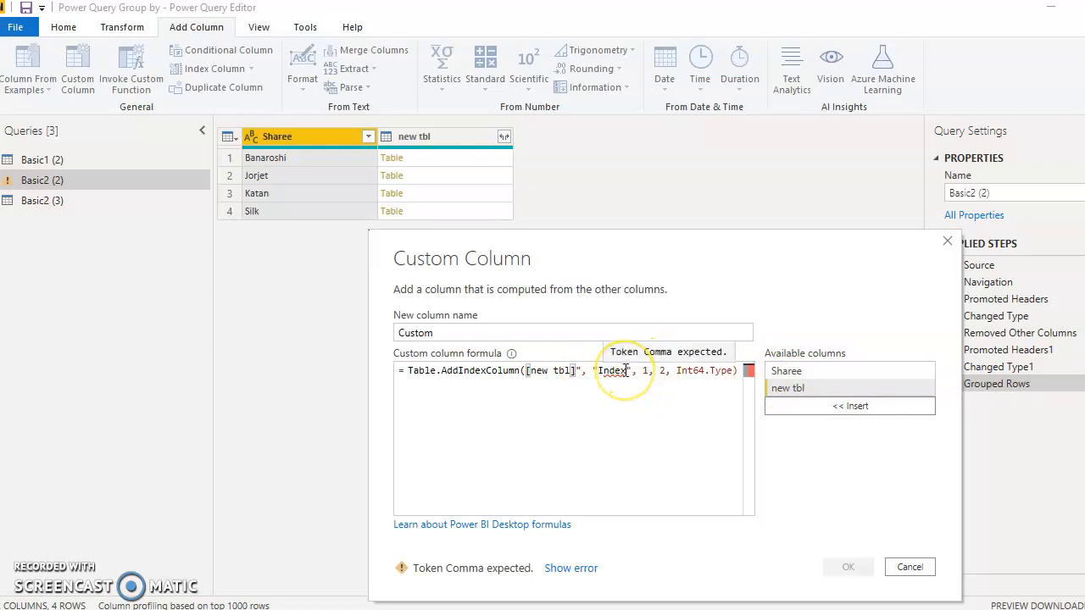
click(717, 391)
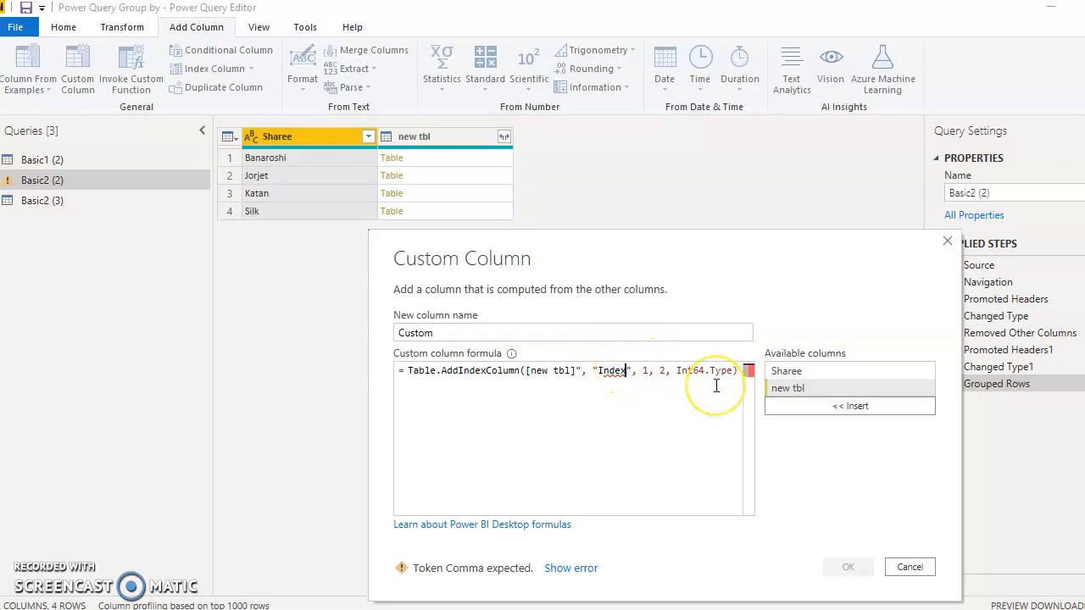
click(583, 370)
key(BackSpace)
click(613, 443)
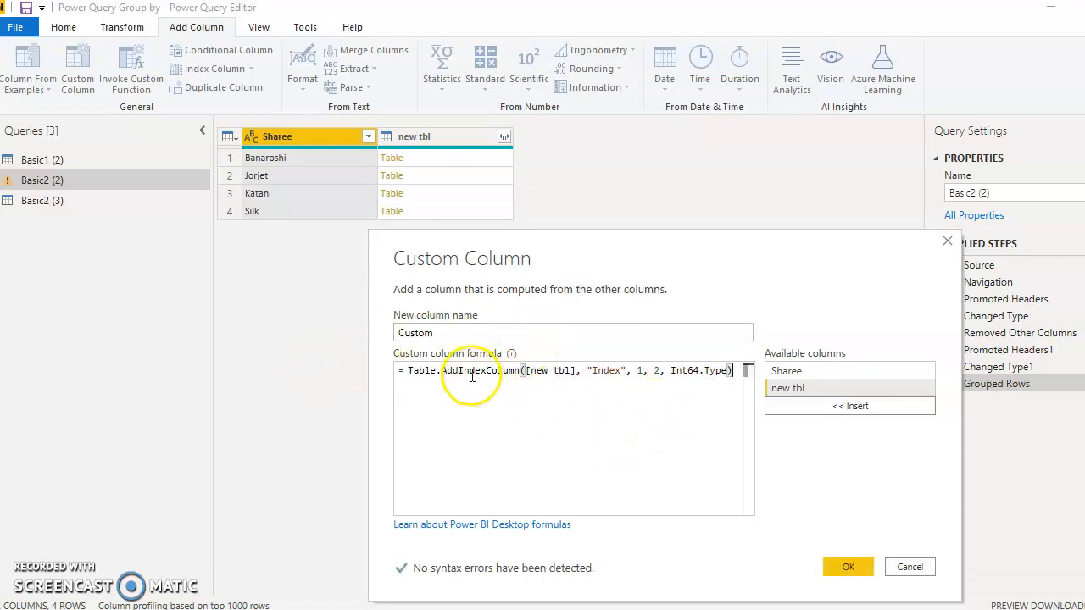
click(432, 332)
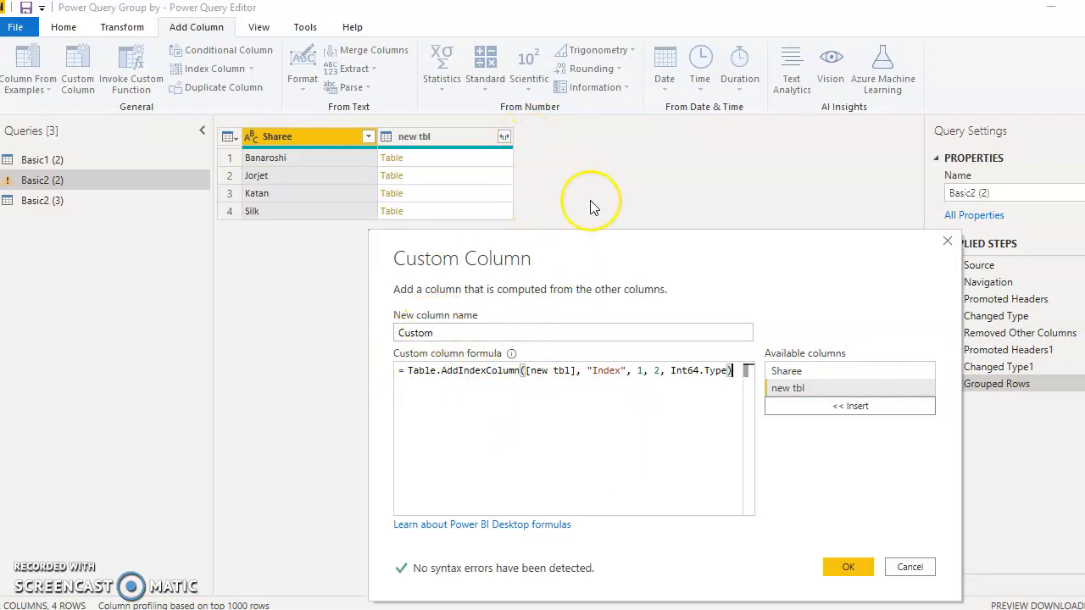
drag(611, 249, 582, 123)
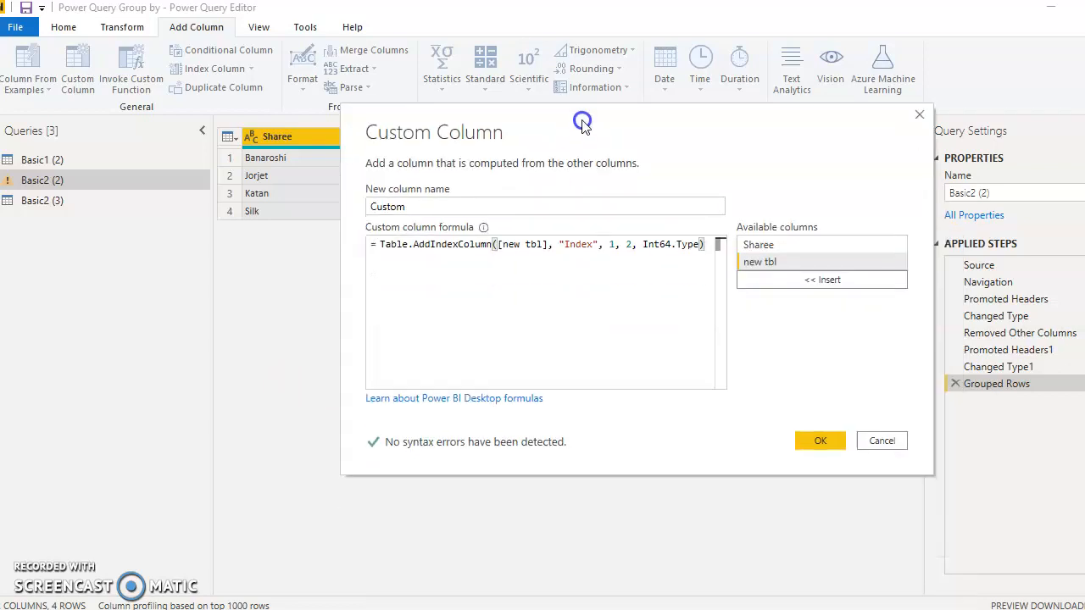
click(822, 441)
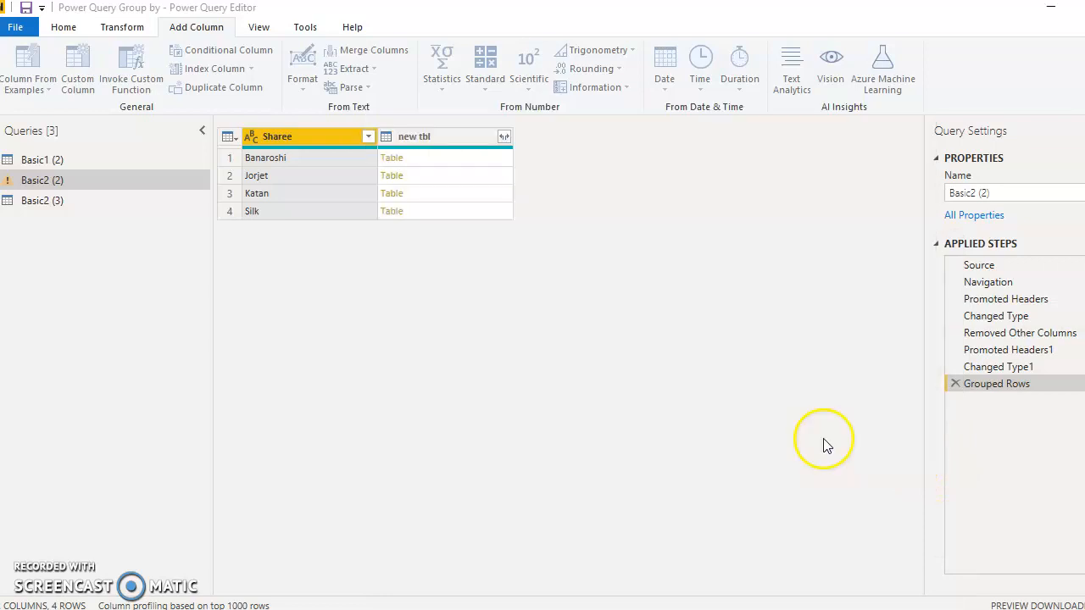
Preview Banaroshi's nested table in new tbl, and check the Index values in the Custom tables for Banaroshi and Jorjet
click(458, 165)
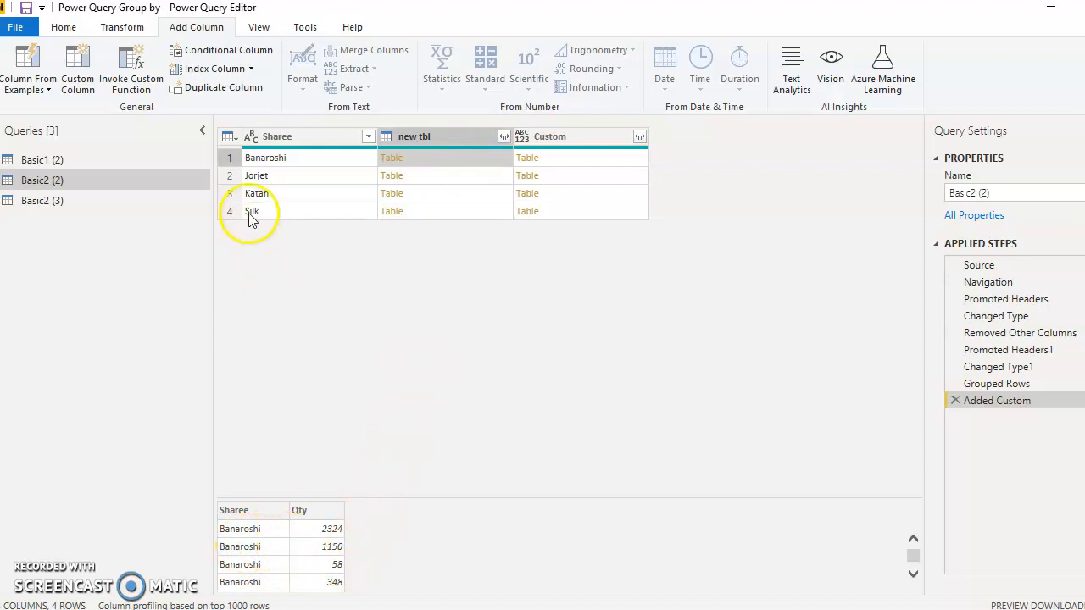
scroll(279, 545, down, 2)
scroll(279, 547, up, 2)
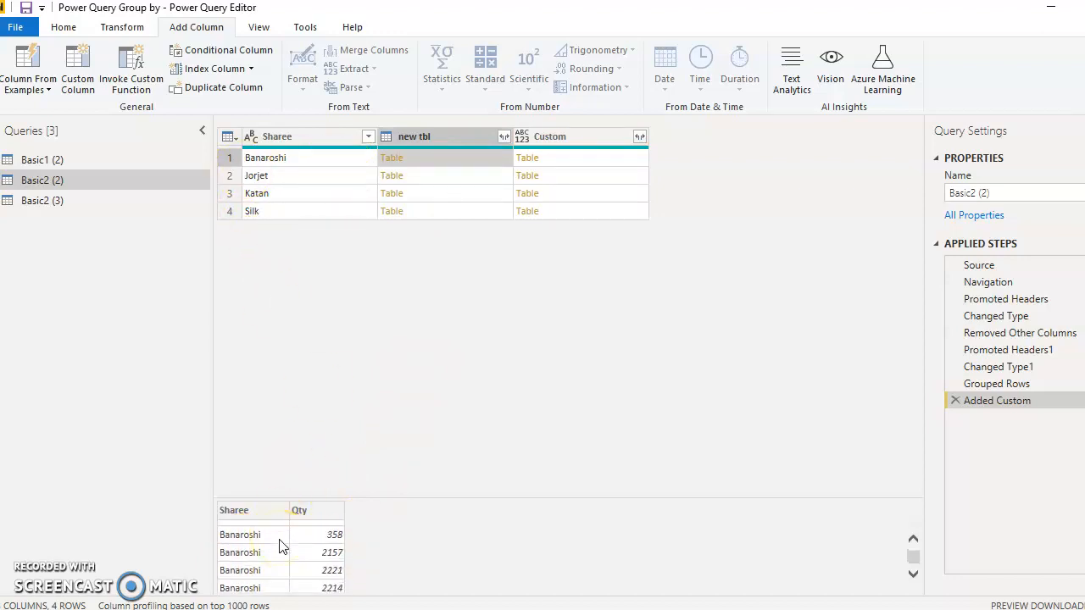
click(547, 160)
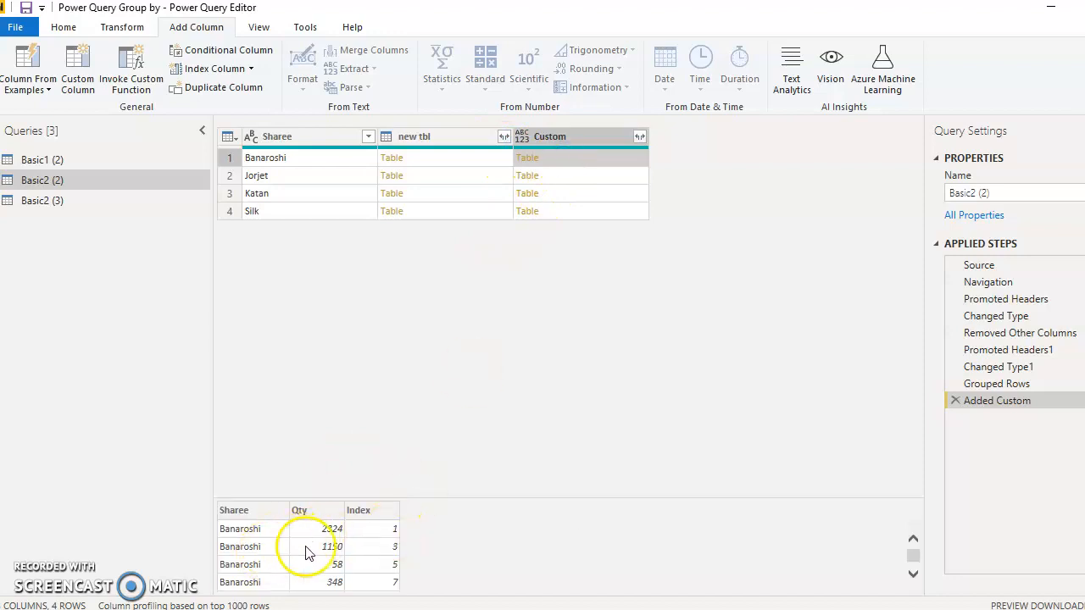
scroll(381, 536, down, 1)
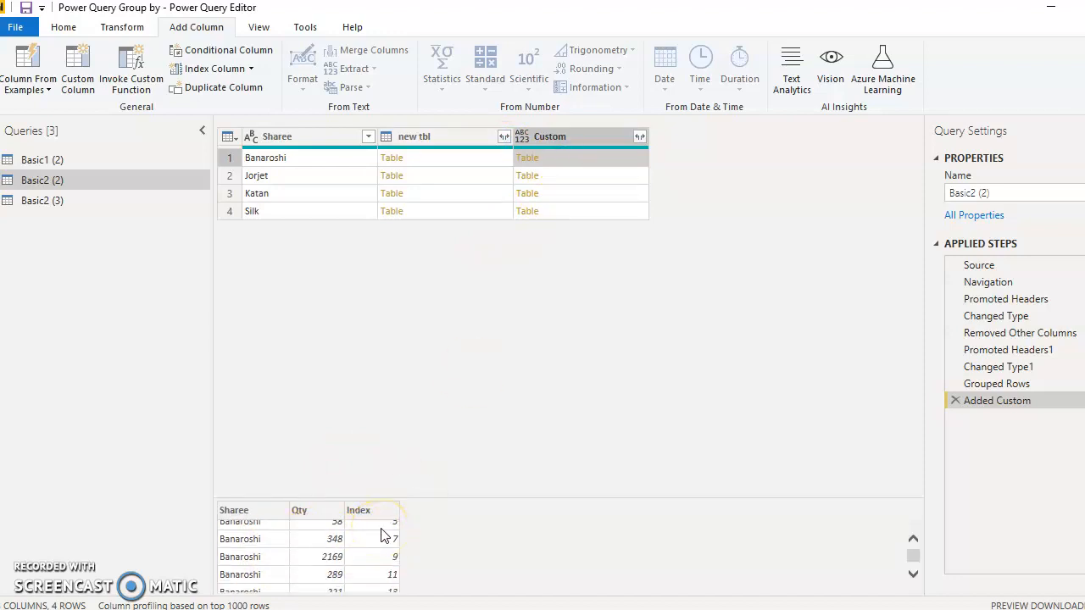
scroll(380, 536, up, 2)
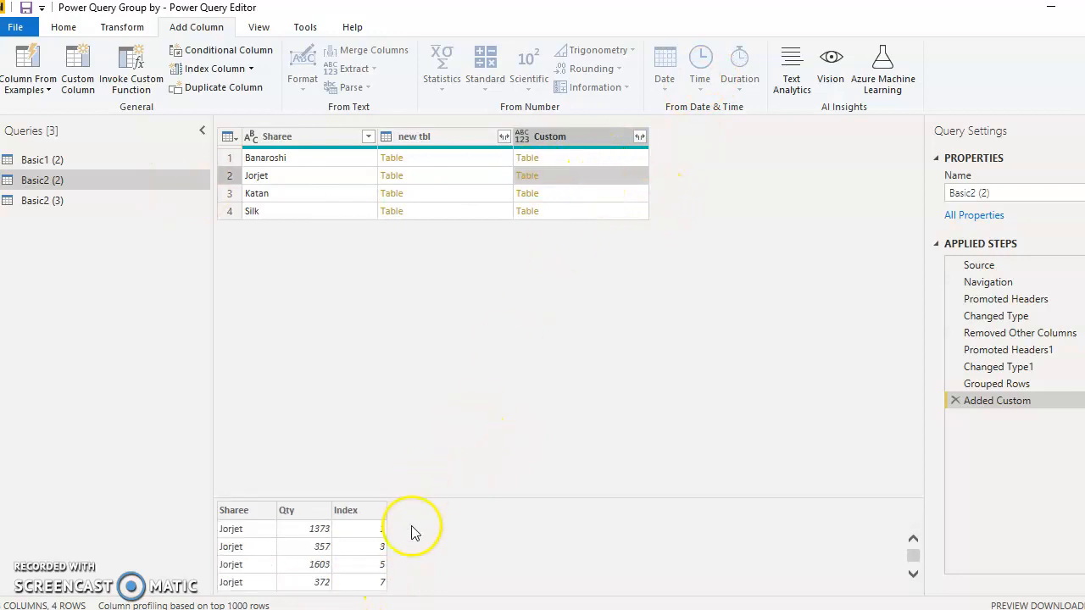
scroll(374, 551, down, 1)
scroll(373, 552, down, 7)
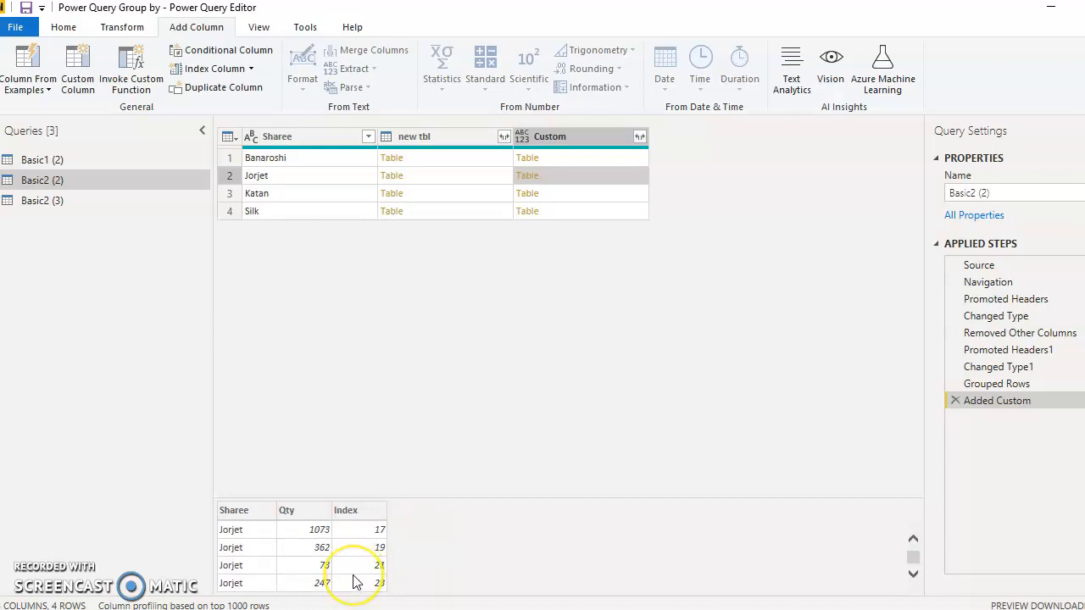
Remove the Sharee and new tbl columns from Basic2 (2), keeping only the Custom column
click(302, 138)
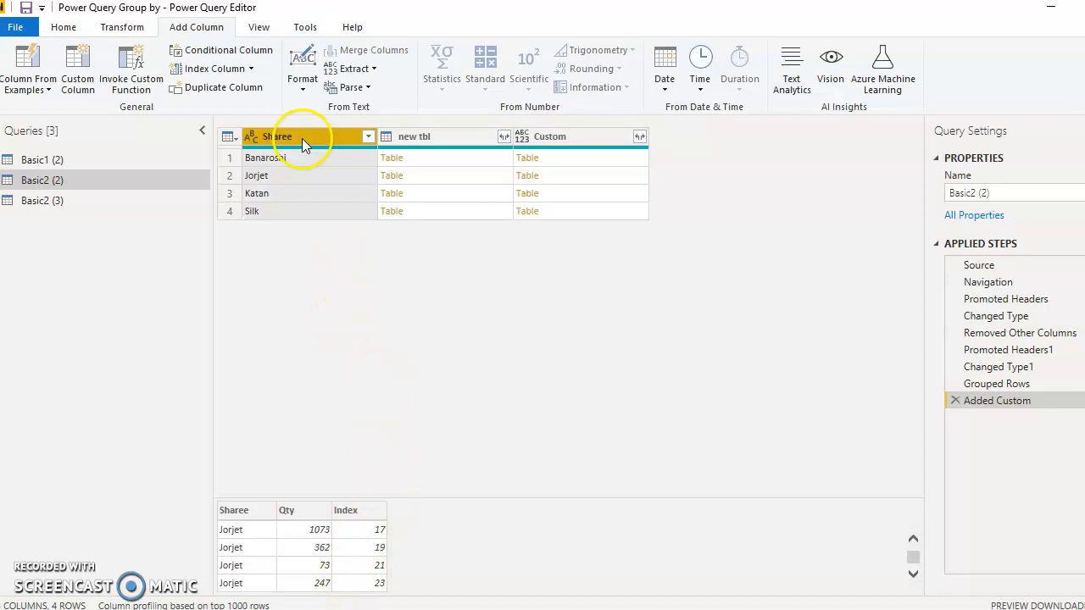
ctrl+click(457, 137)
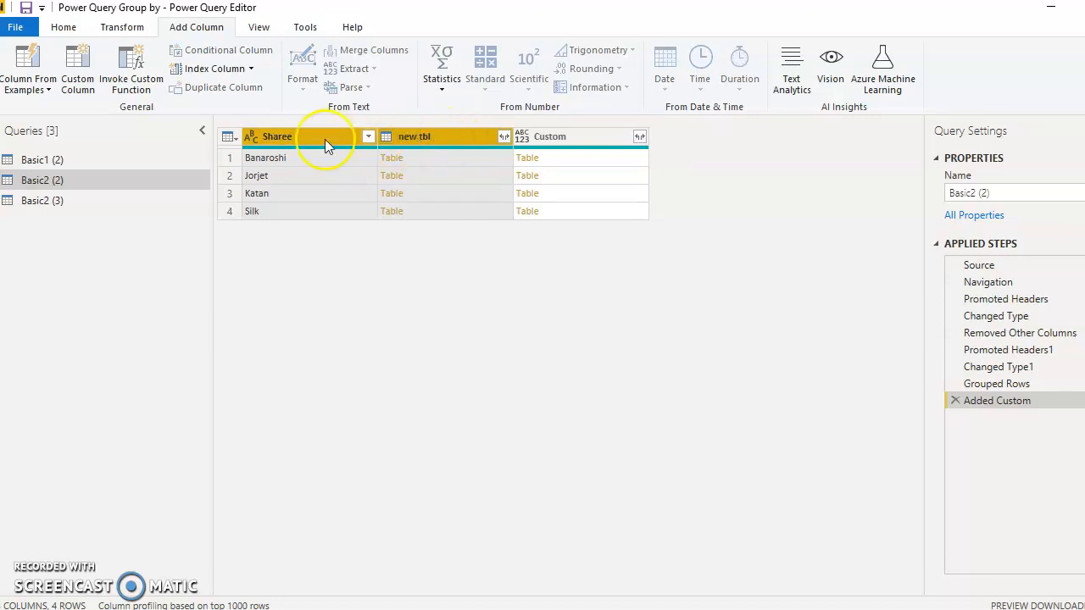
right_click(449, 139)
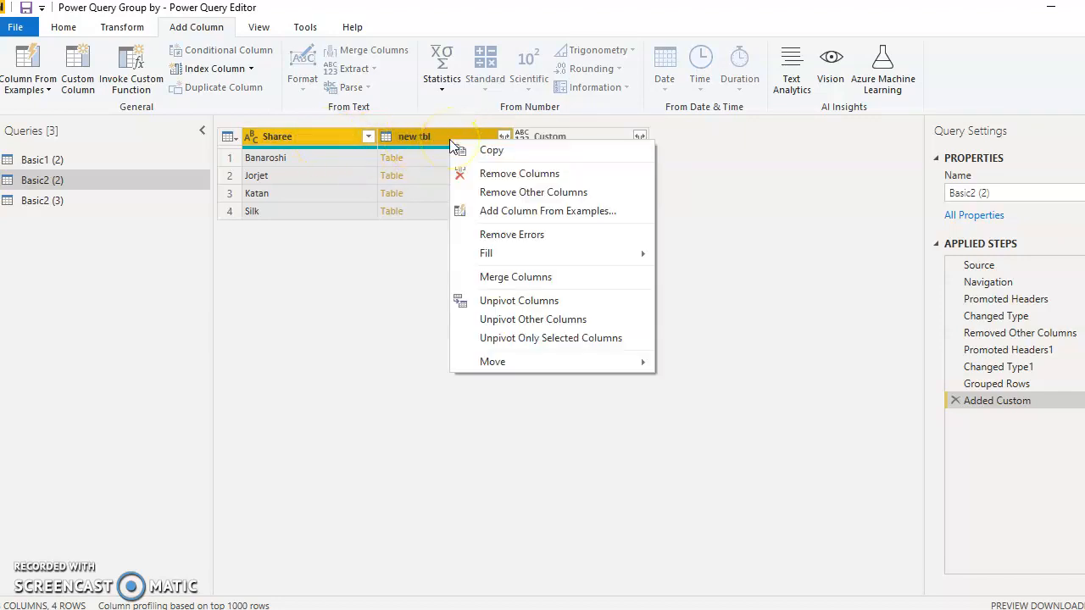
click(531, 180)
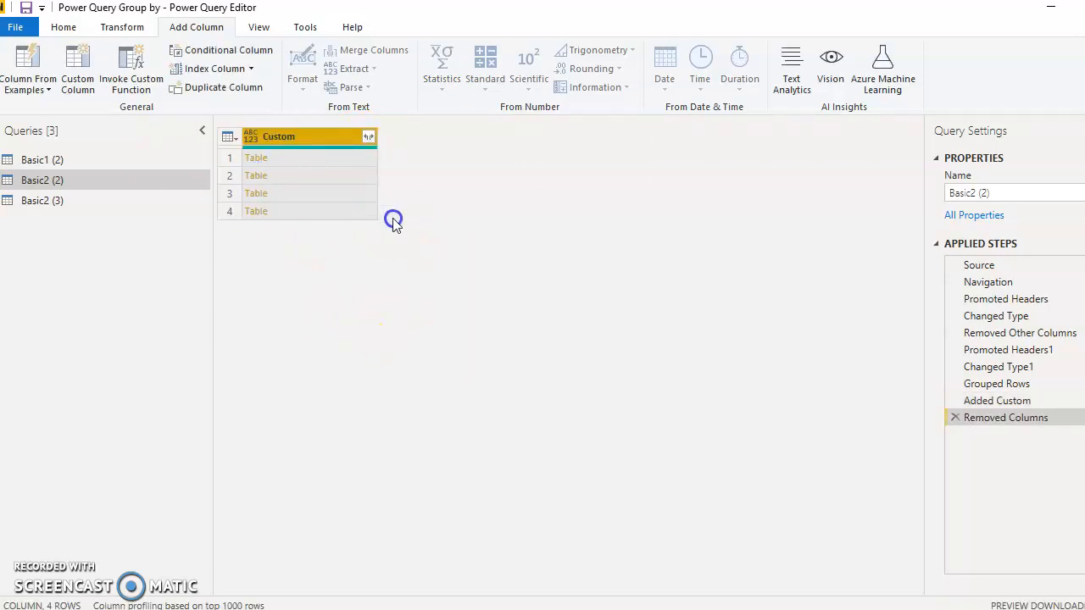
Expand the Custom column into Sharee, Qty and Index without using the original column name as prefix
click(369, 137)
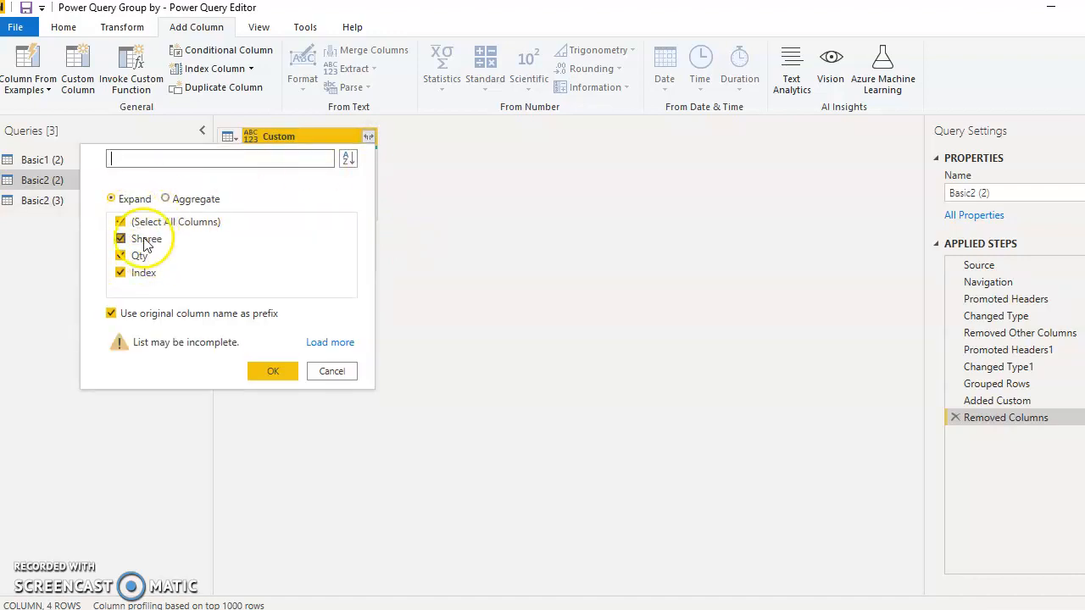
click(111, 314)
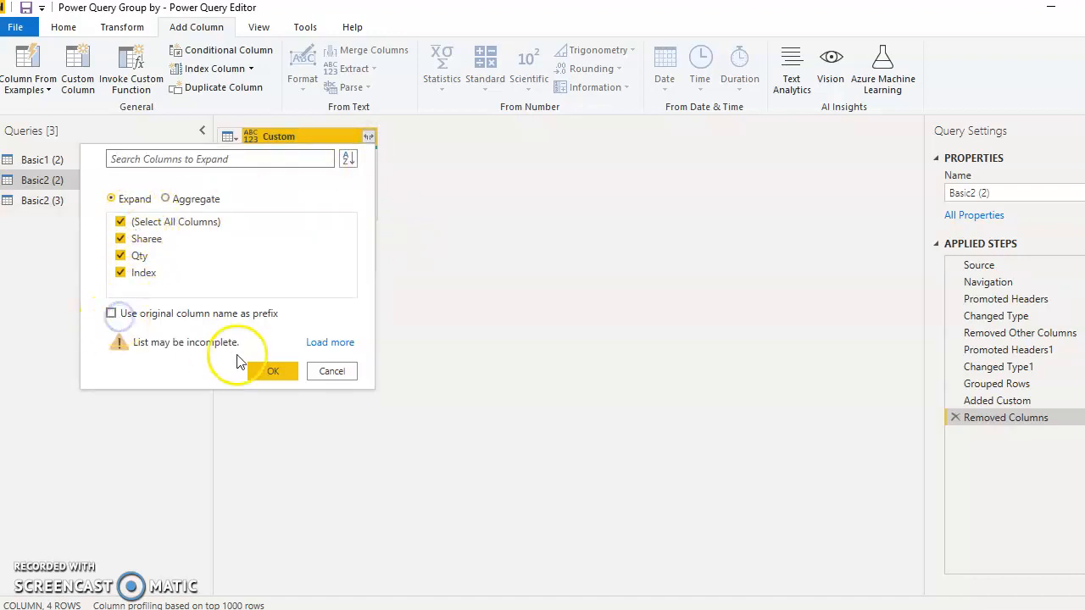
click(278, 373)
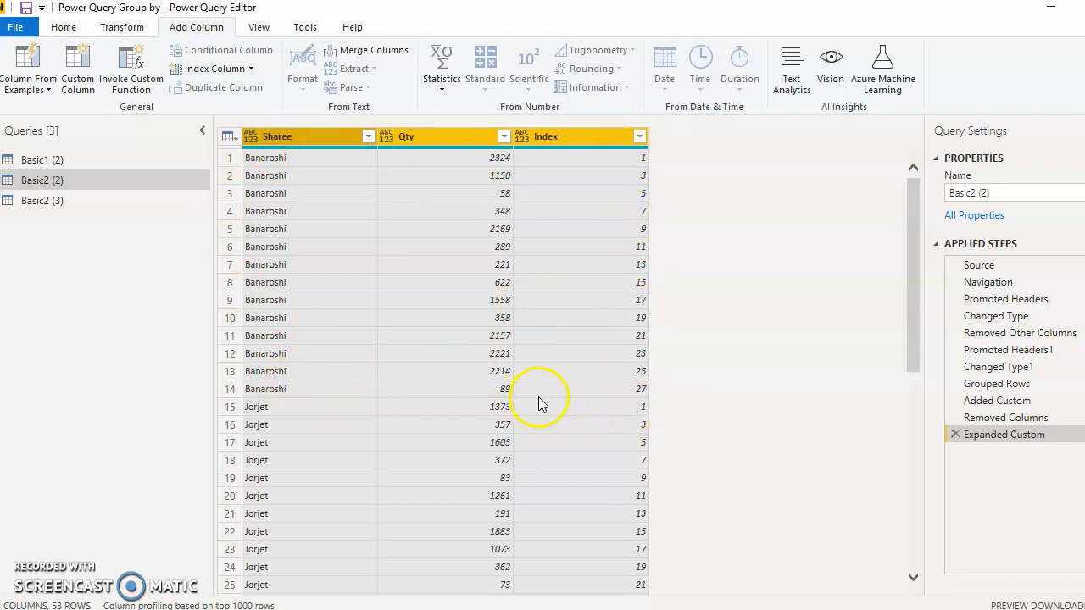
Delete the Basic2 (3) query and reopen the Basic2 (2) query
scroll(570, 421, down, 6)
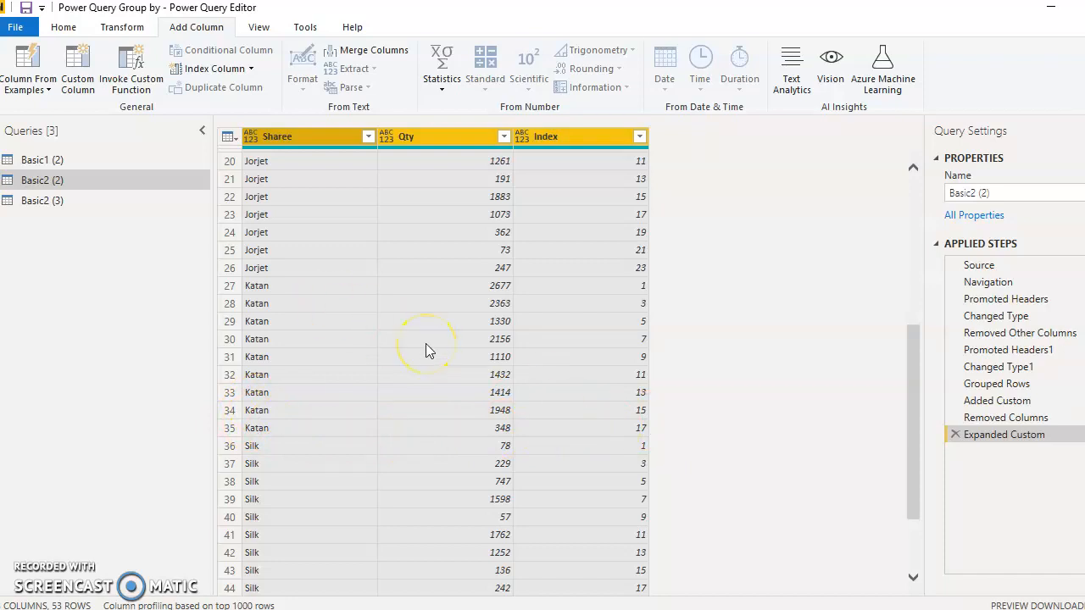
click(55, 201)
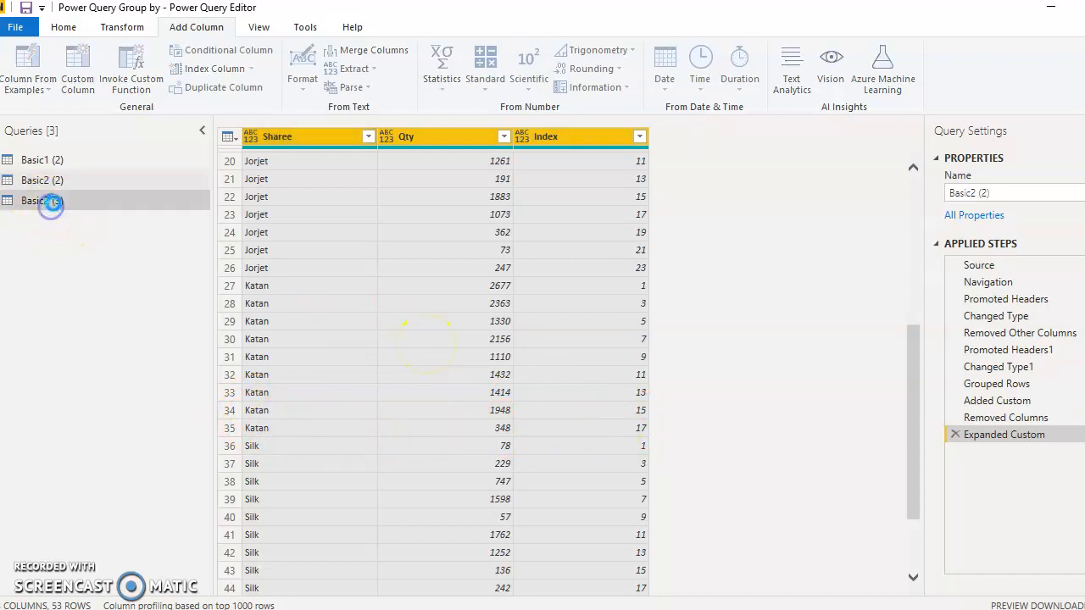
right_click(55, 202)
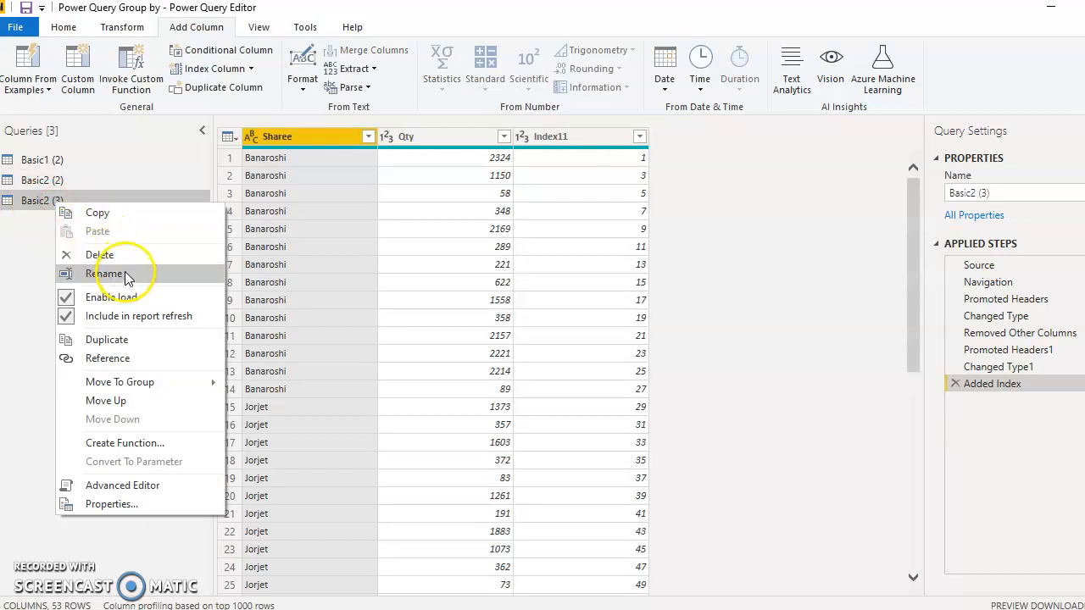
click(125, 257)
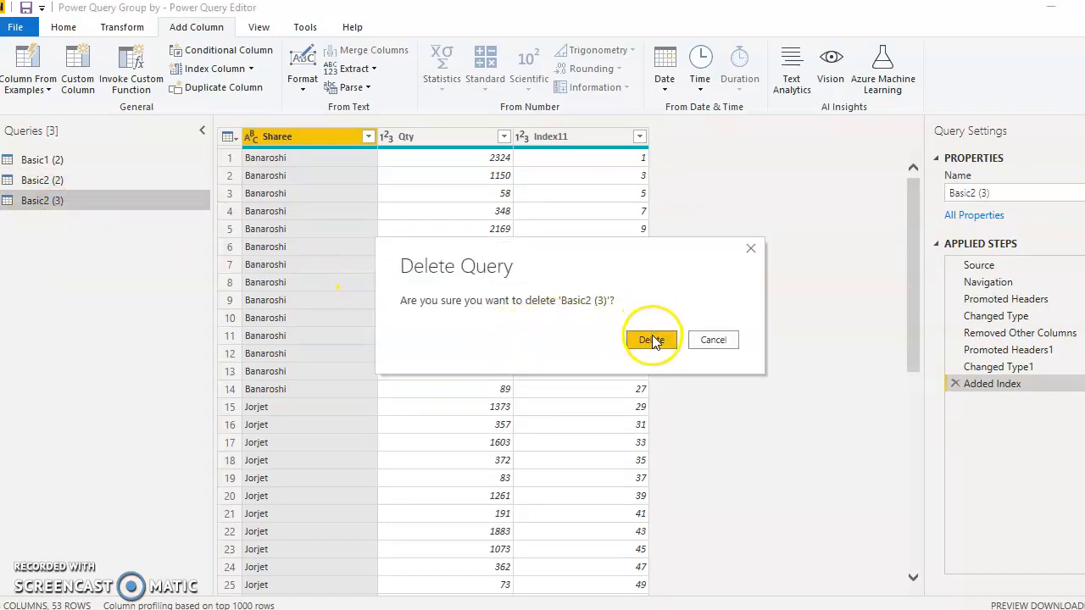
click(644, 337)
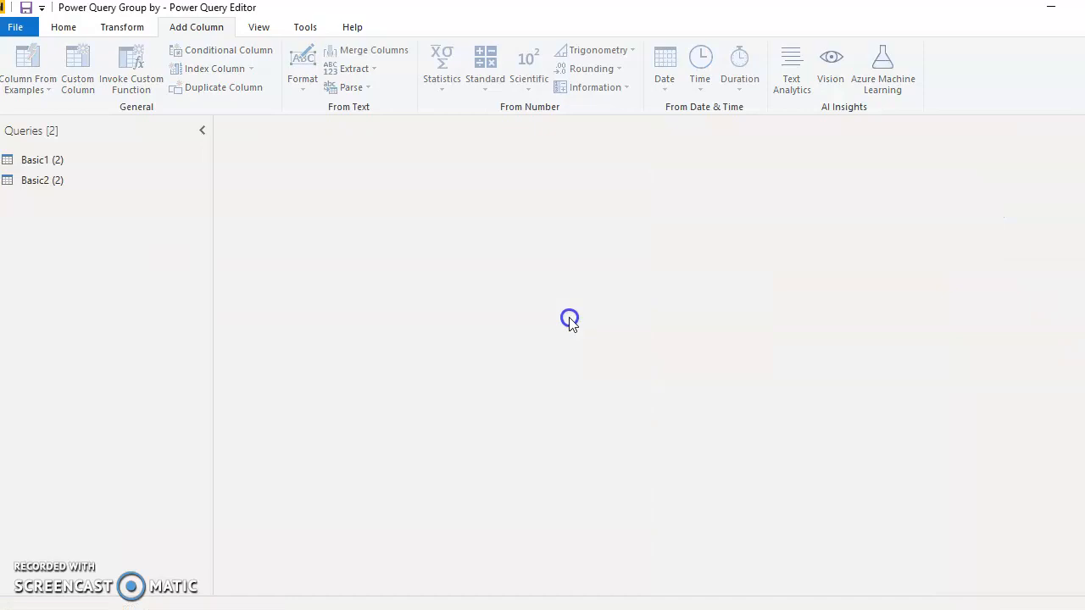
click(41, 179)
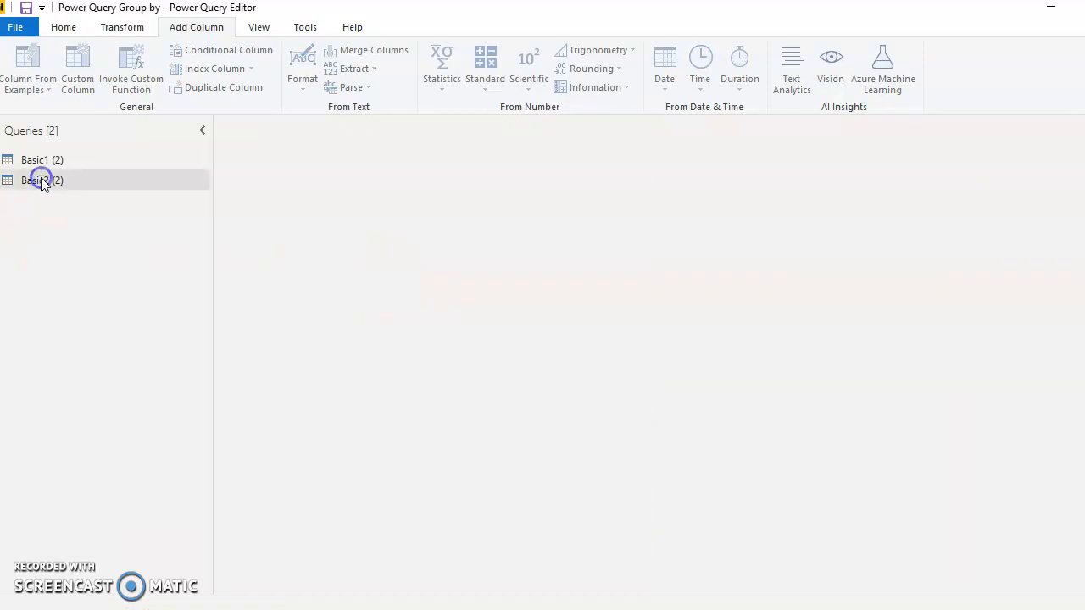